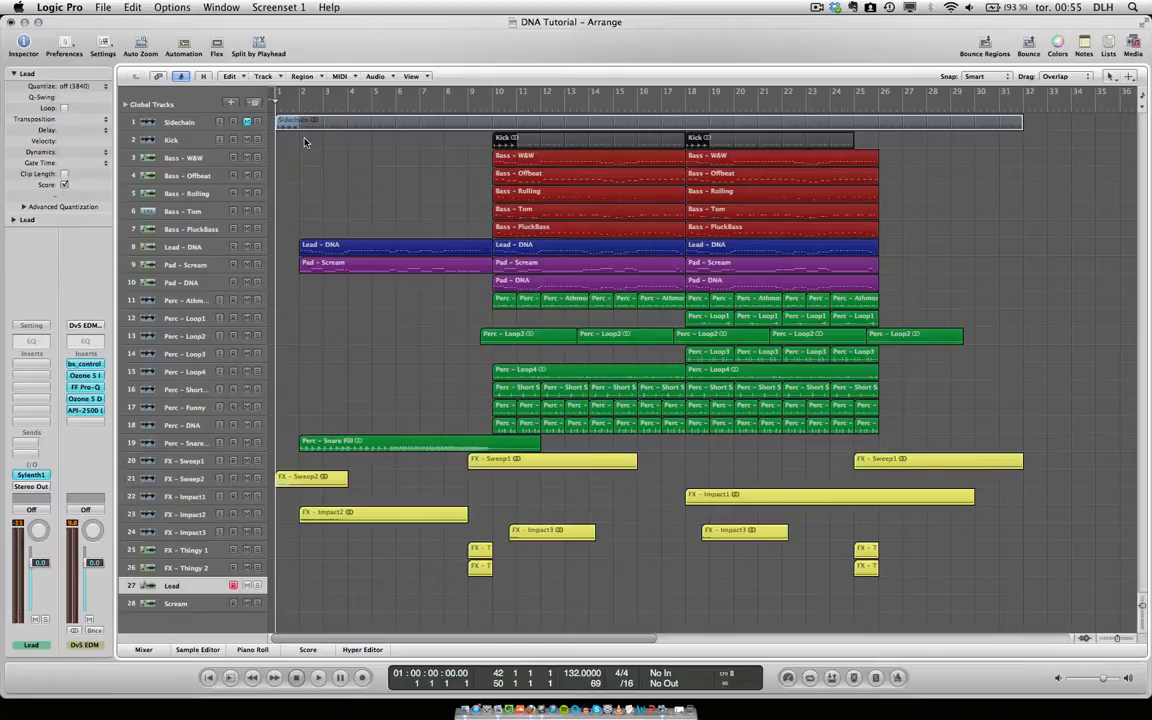
# Play the full arrangement from the start through the end of the second drop near bar 26.
pyautogui.press('space')
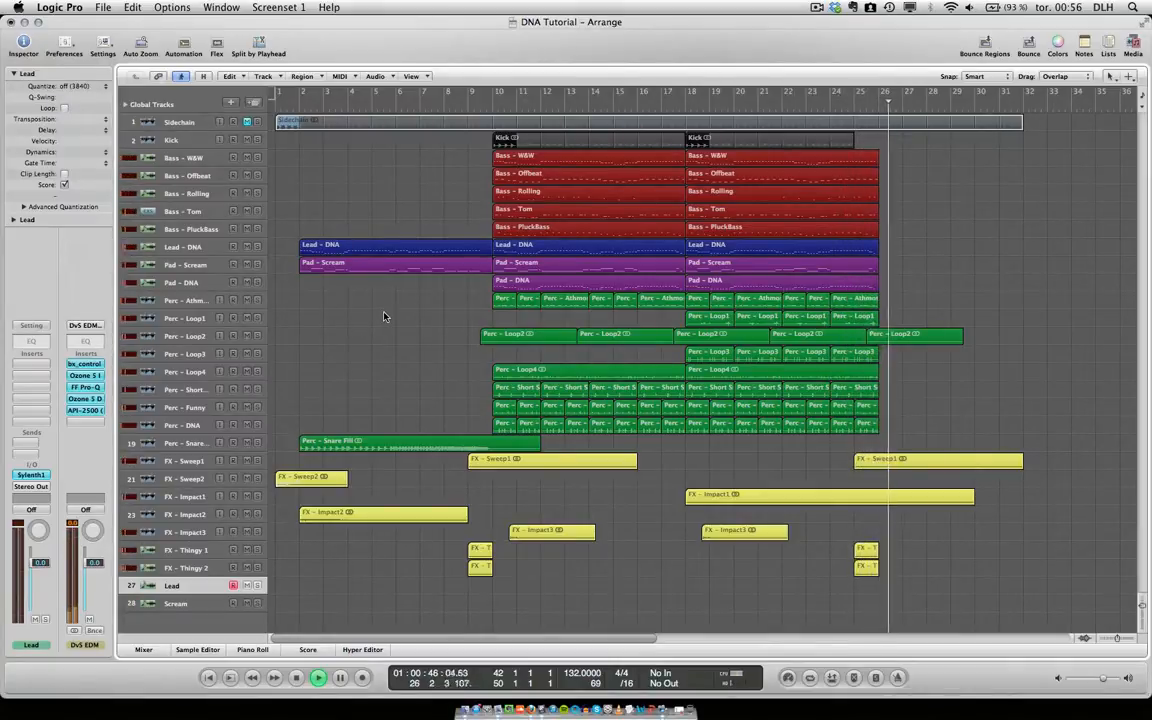
pyautogui.press('space')
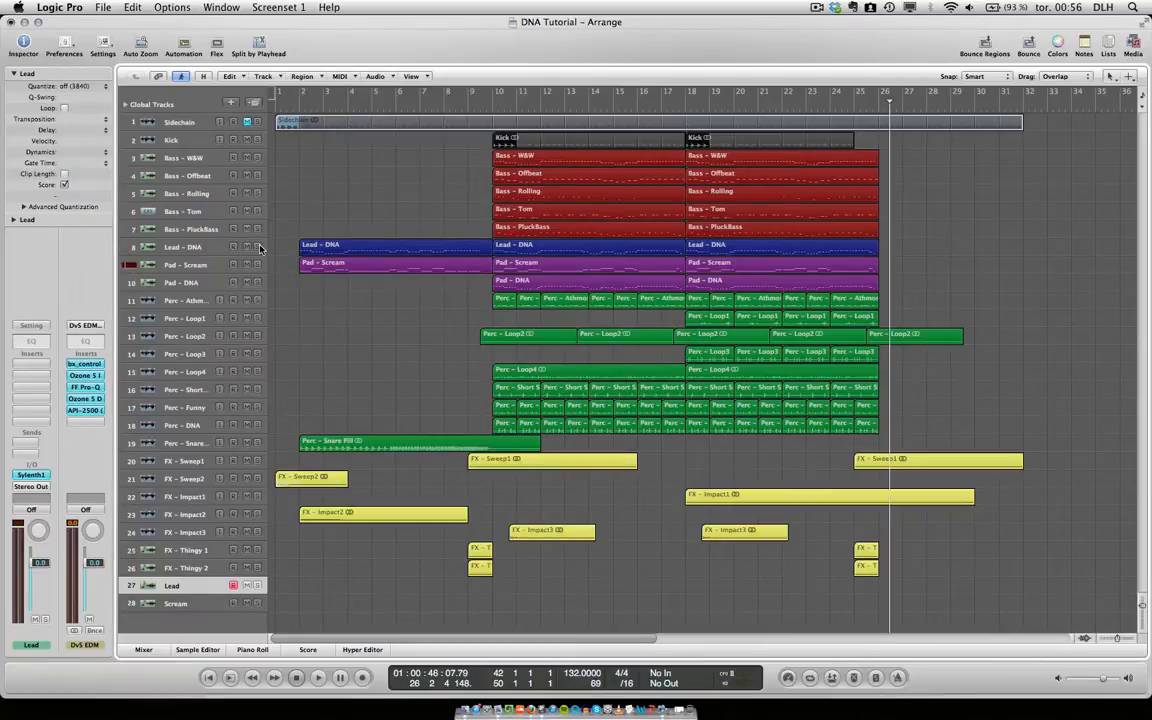
# Audition only the Lead - DNA and Pad - Scream tracks from bar 10, leaving both unsoloed at the end.
pyautogui.click(490, 113)
pyautogui.click(522, 250)
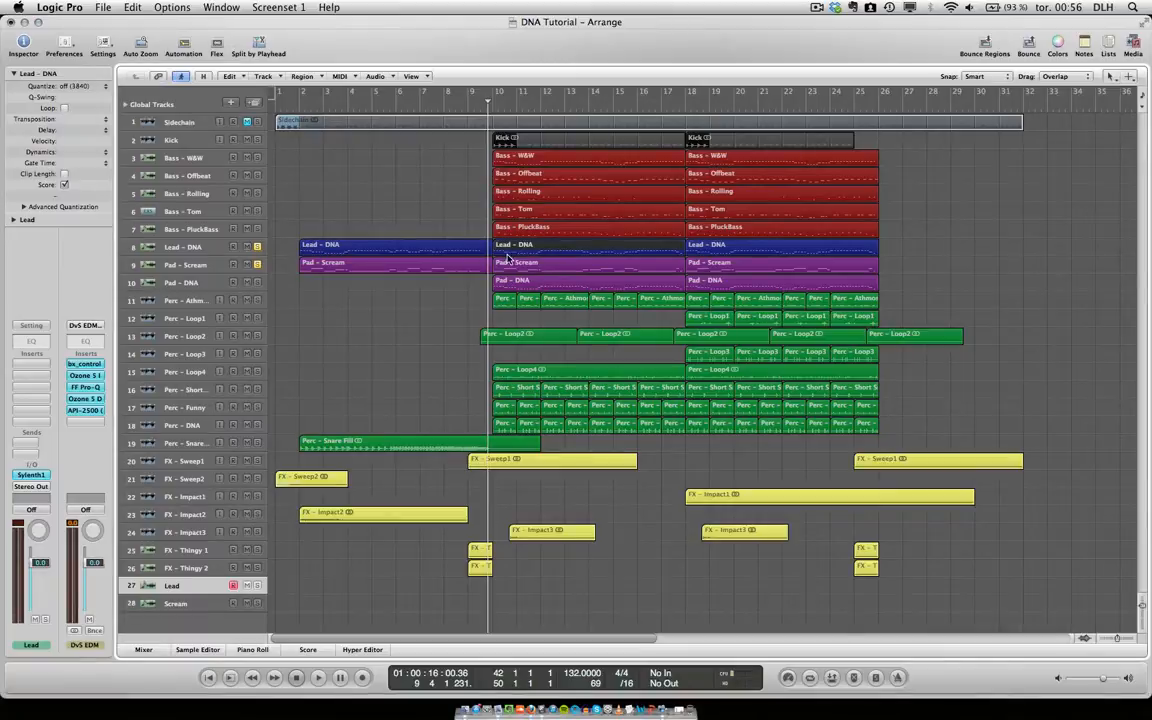
pyautogui.click(522, 266)
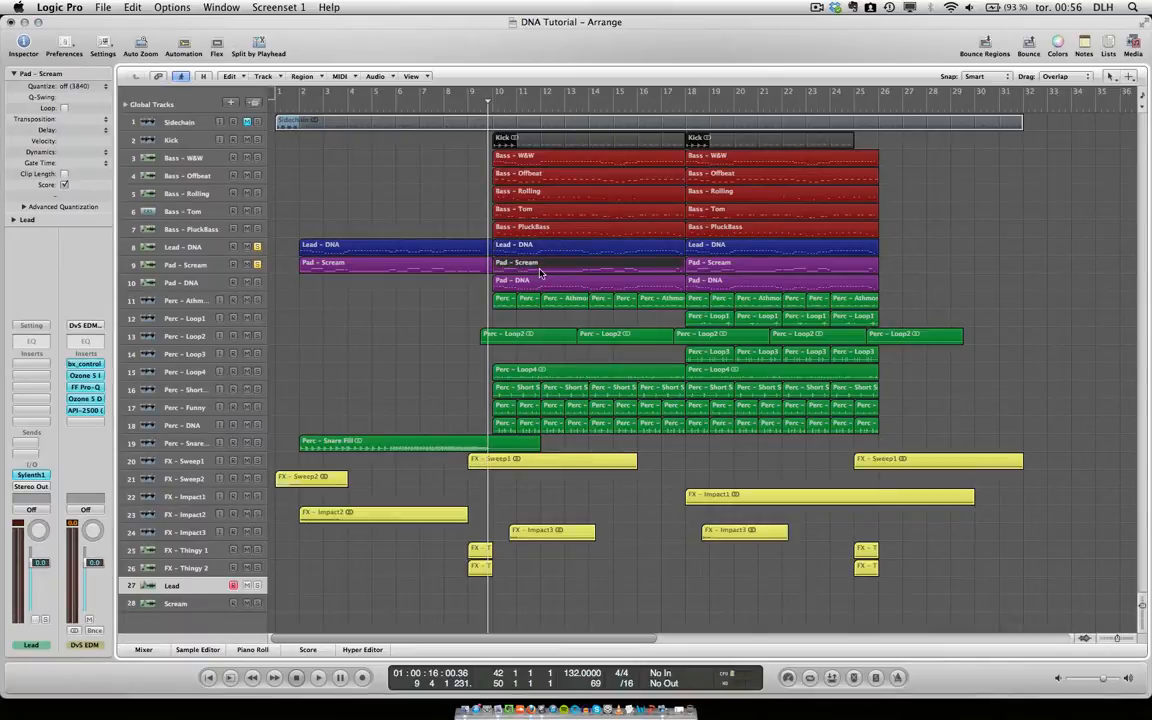
pyautogui.press('space')
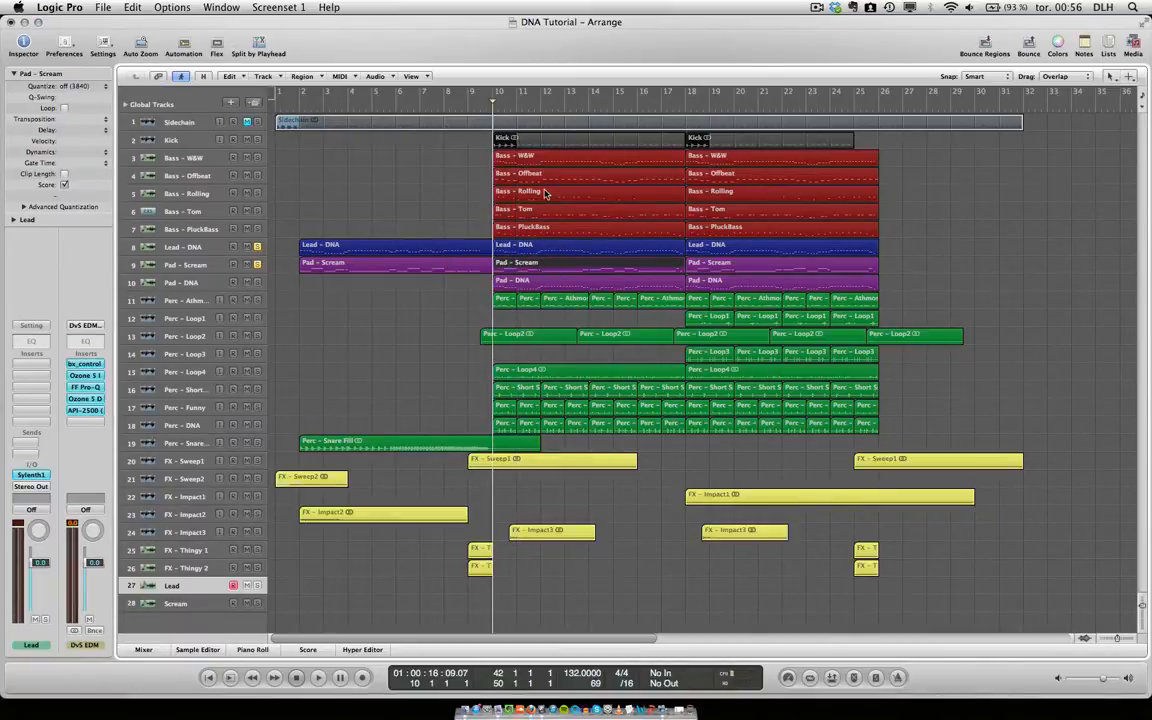
pyautogui.press('space')
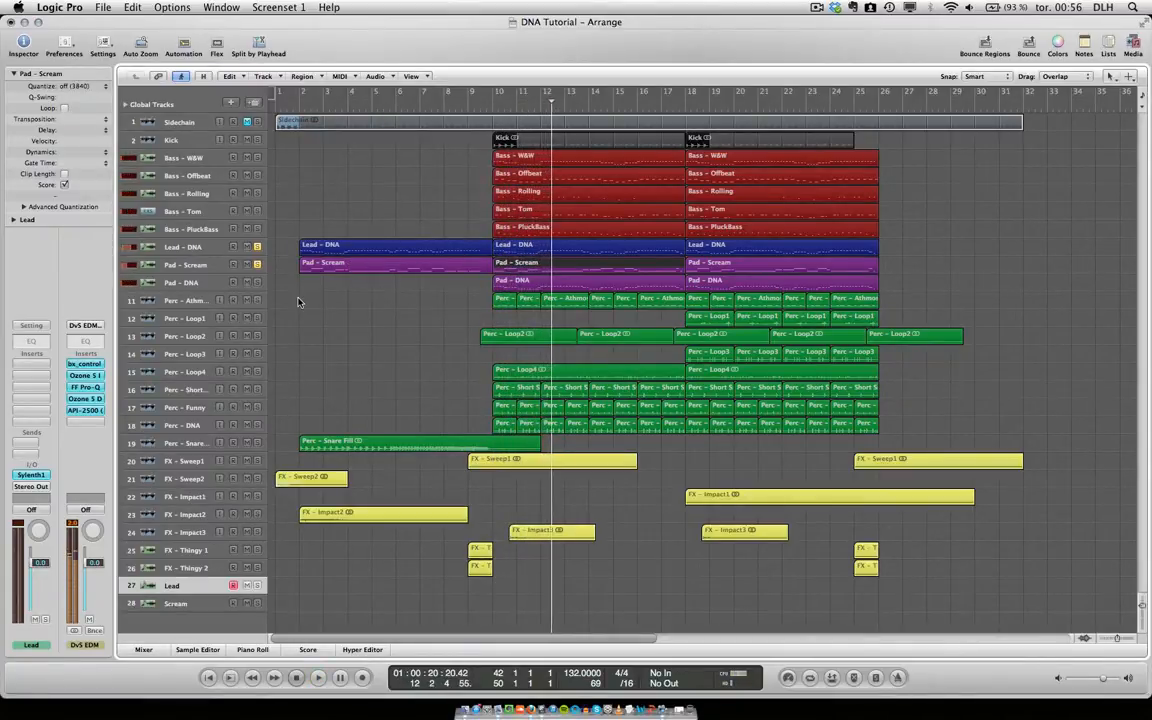
pyautogui.press('space')
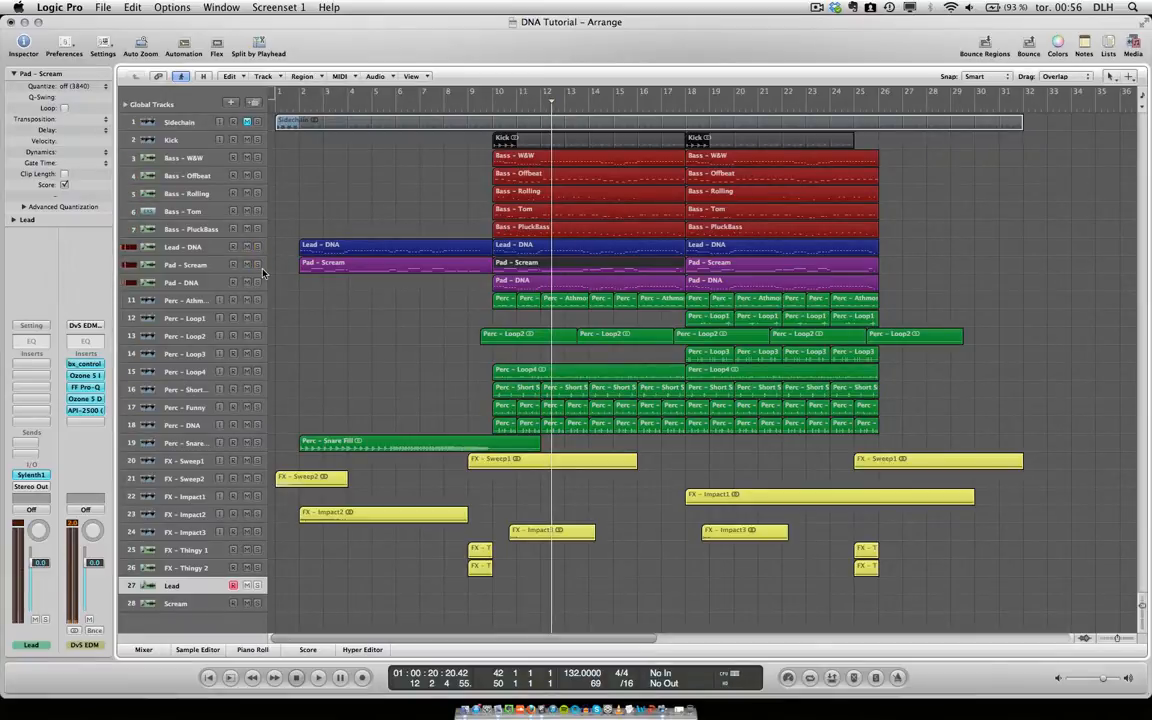
# Cycle the Lead and Scream regions from bar 42 to 50 and select the Lead track.
pyautogui.hscroll(15, 309, 302)
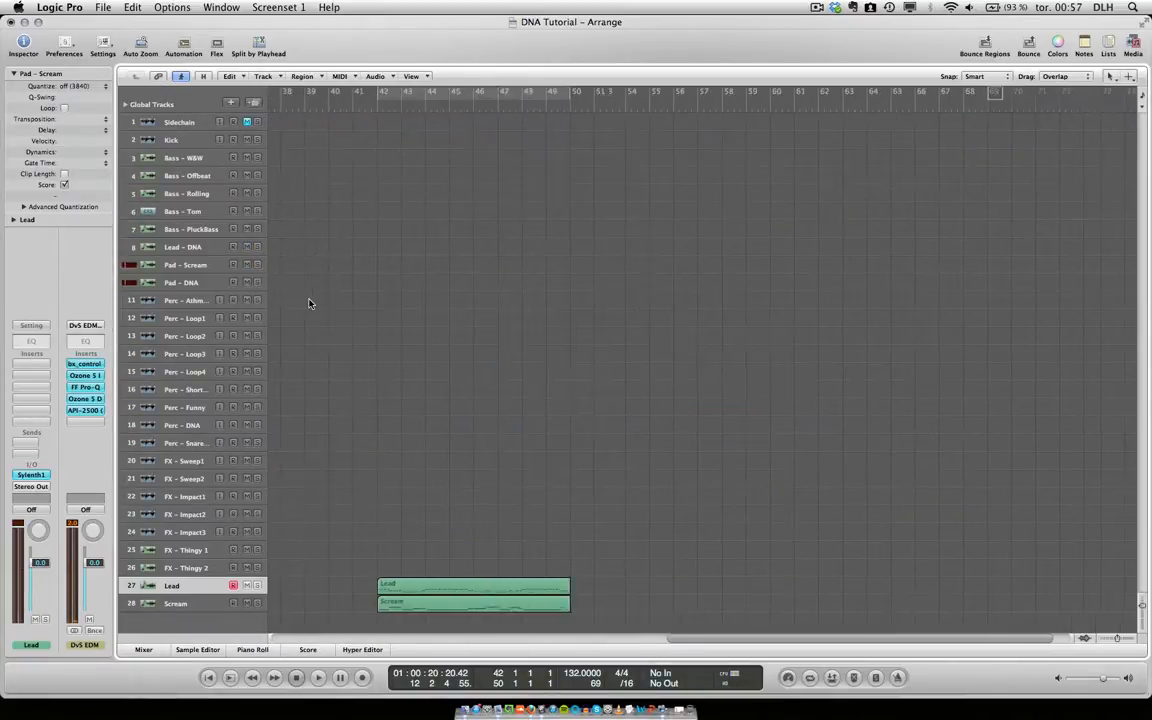
pyautogui.press('u')
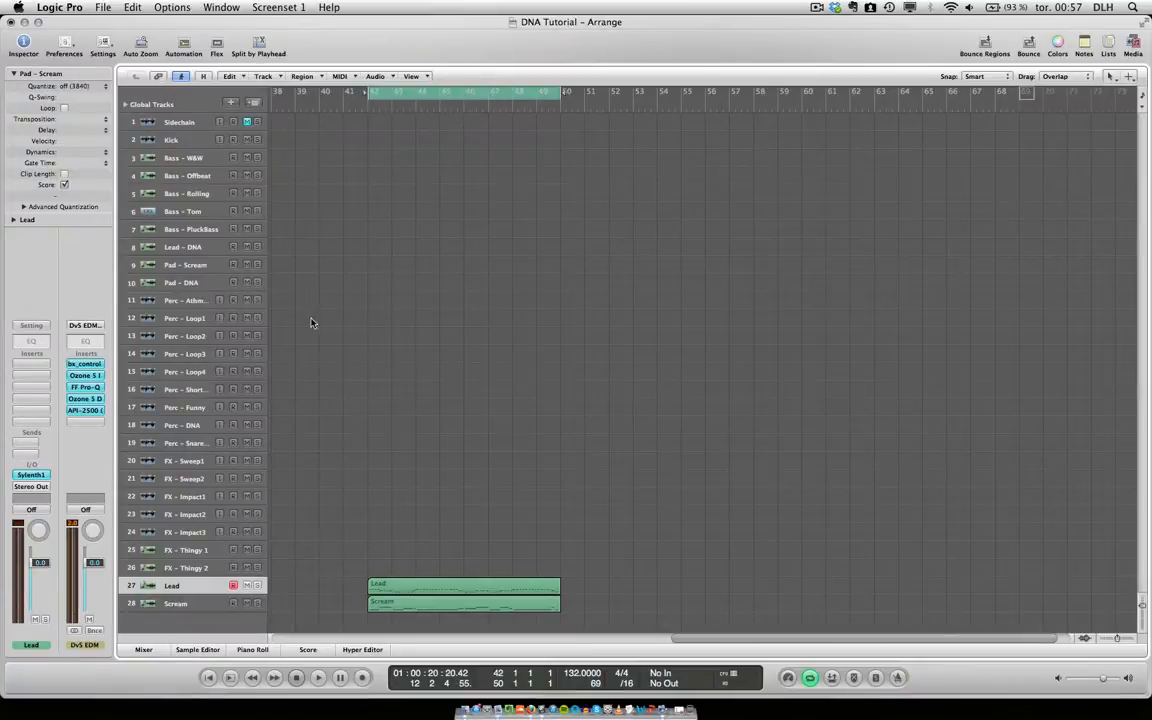
pyautogui.press('Down')
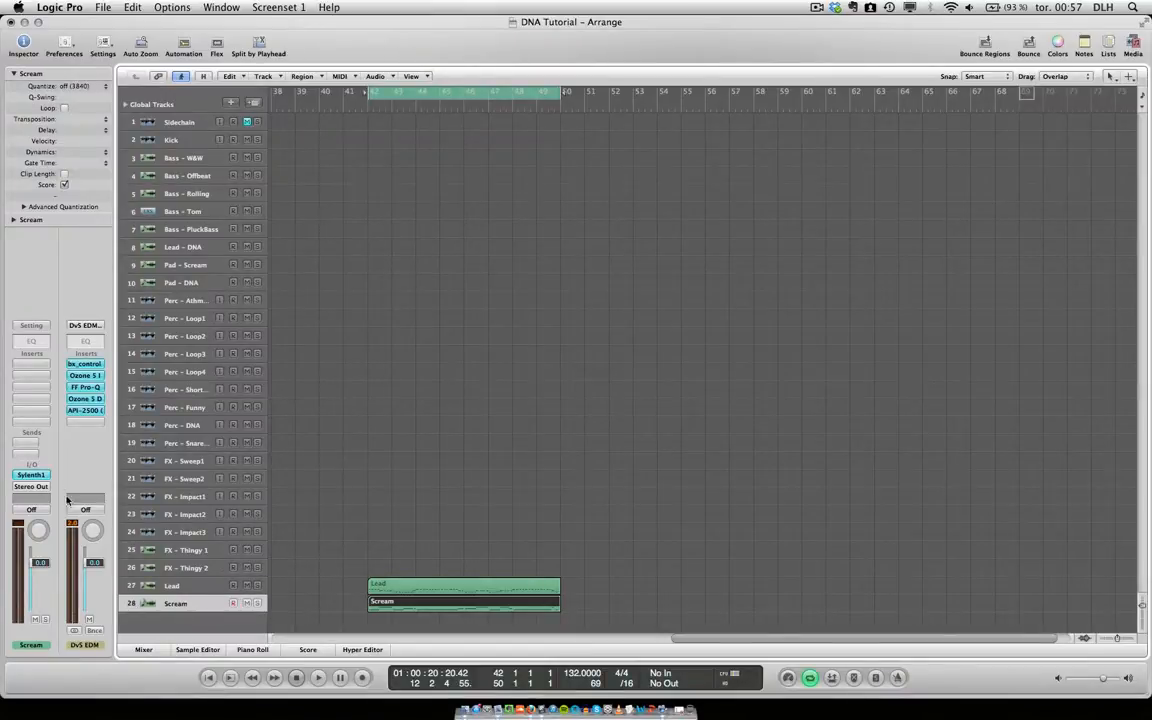
pyautogui.press('Up')
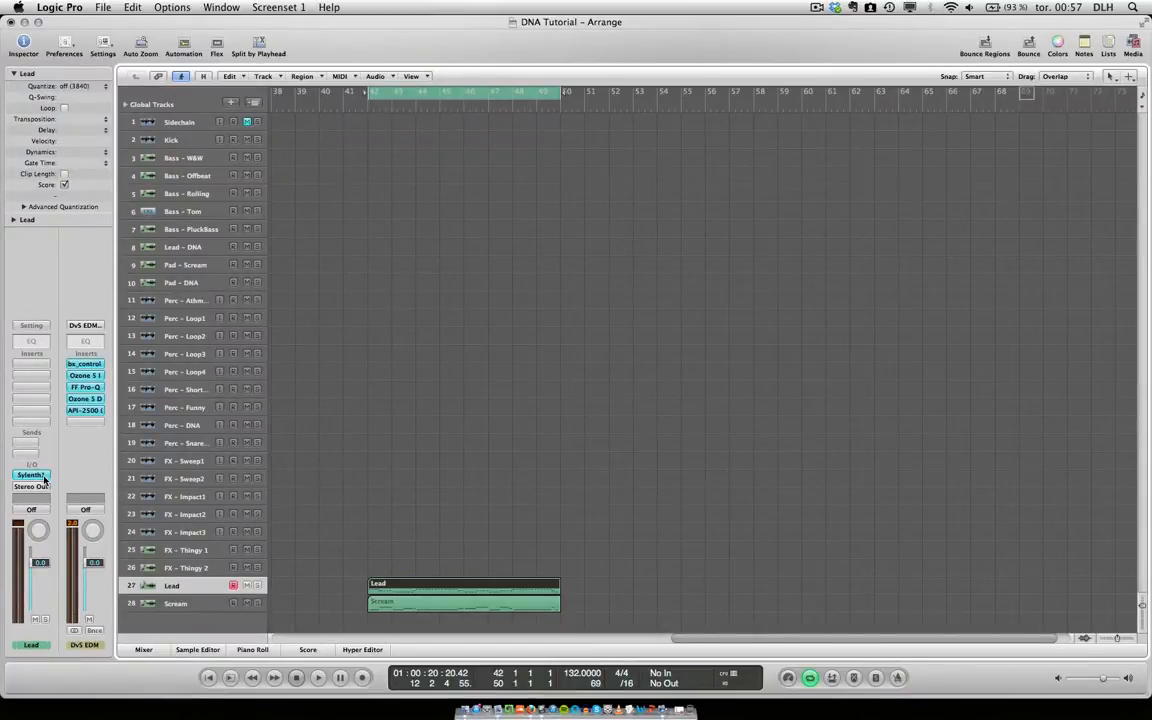
pyautogui.press('Down')
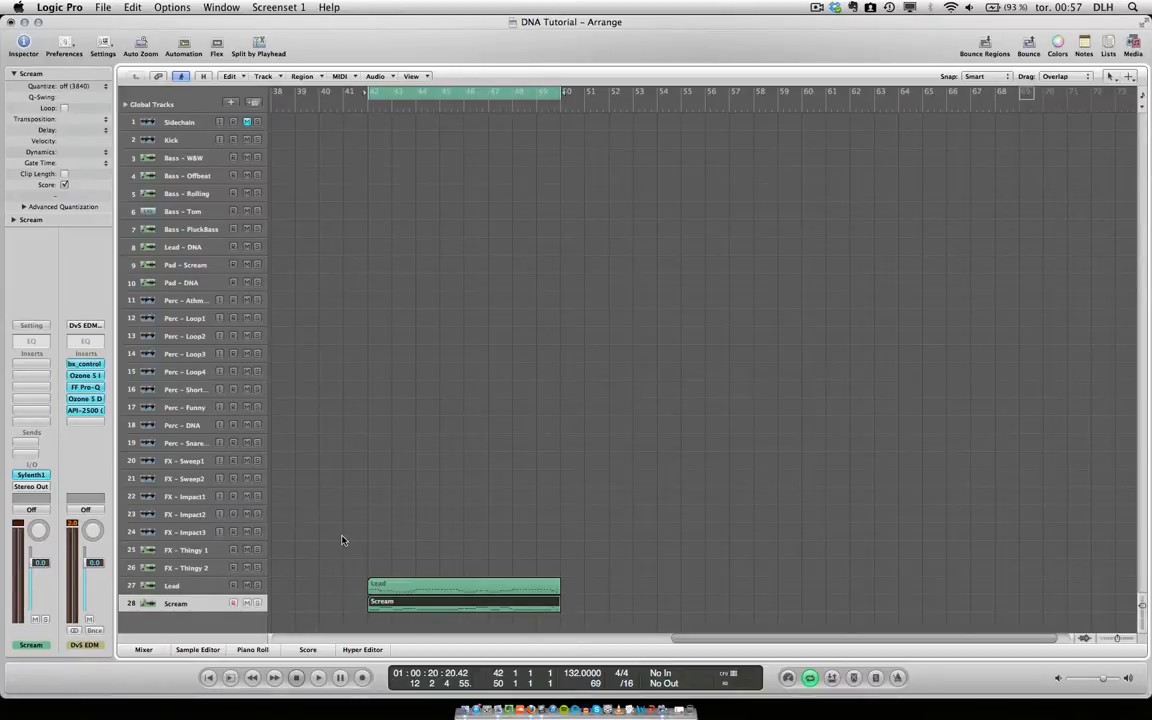
pyautogui.press('Up')
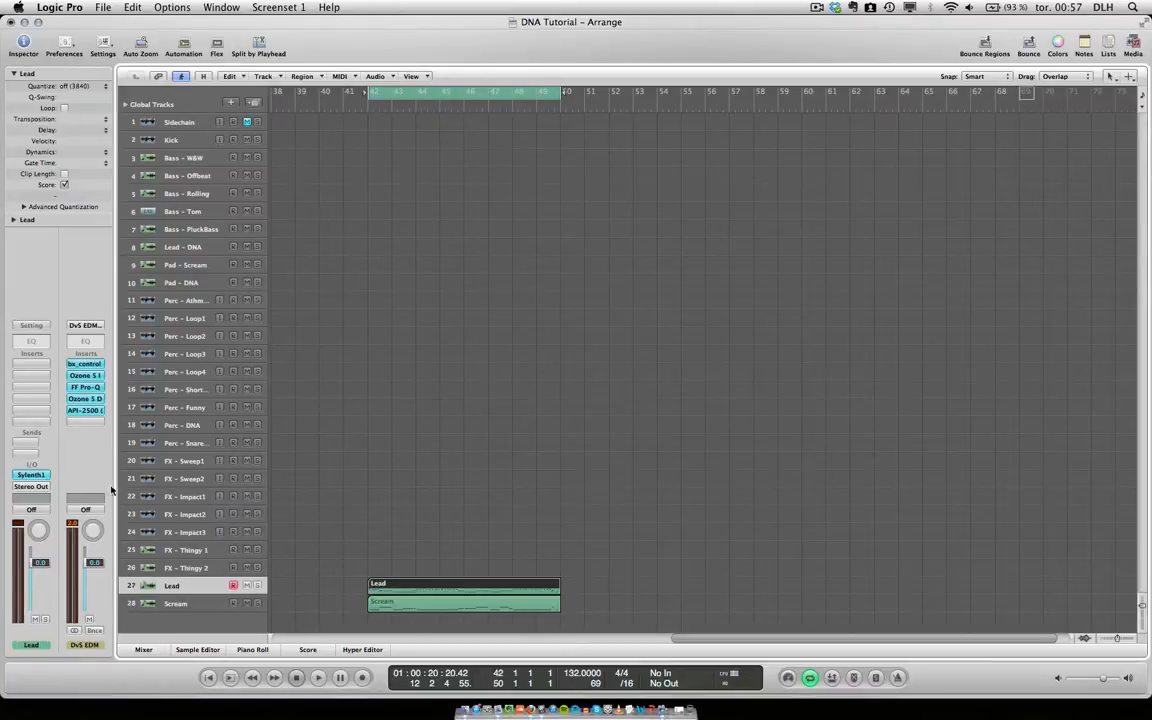
# Open Sylenth1 on the Lead track and give Part A's oscillators A1 and A2 pulse waves with 8 voices each.
pyautogui.click(31, 476)
pyautogui.click(172, 179)
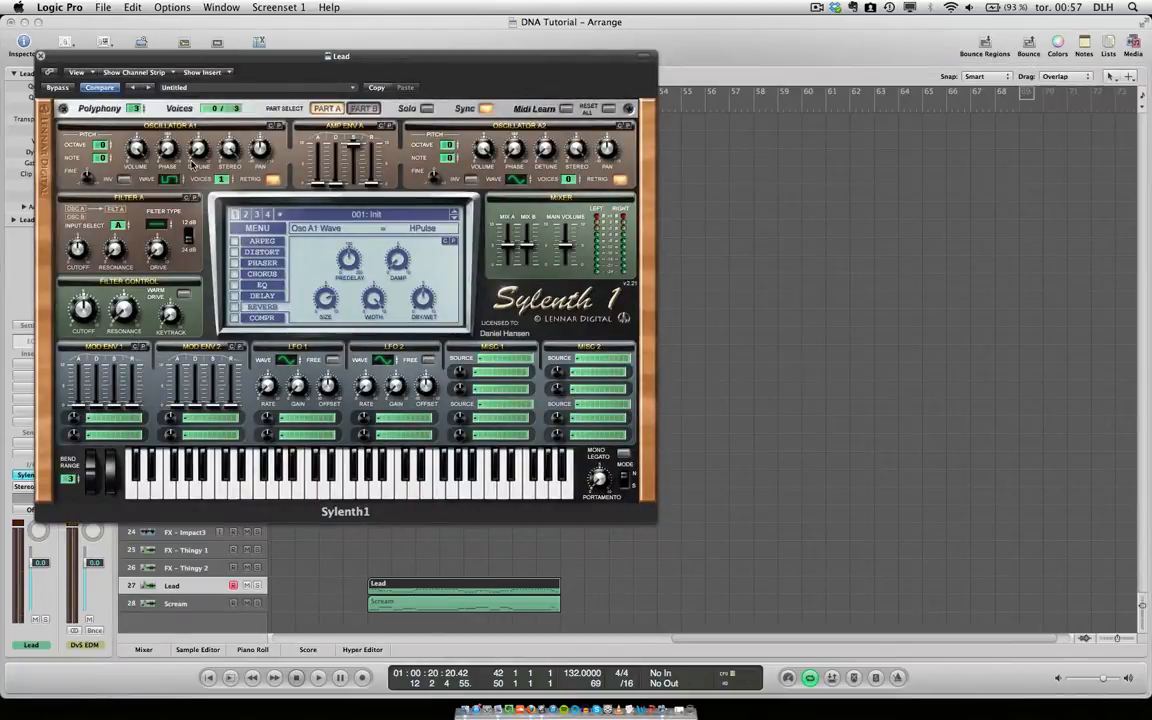
pyautogui.click(170, 179)
pyautogui.click(517, 181)
pyautogui.moveTo(219, 180); pyautogui.dragTo(211, 3)
pyautogui.moveTo(492, 141); pyautogui.dragTo(483, 98)
pyautogui.moveTo(481, 193); pyautogui.dragTo(481, 222)
# In Part B, change oscillator B1's wave, give it 8 voices, adjust its stereo width and set its volume to 3.14.
pyautogui.click(363, 108)
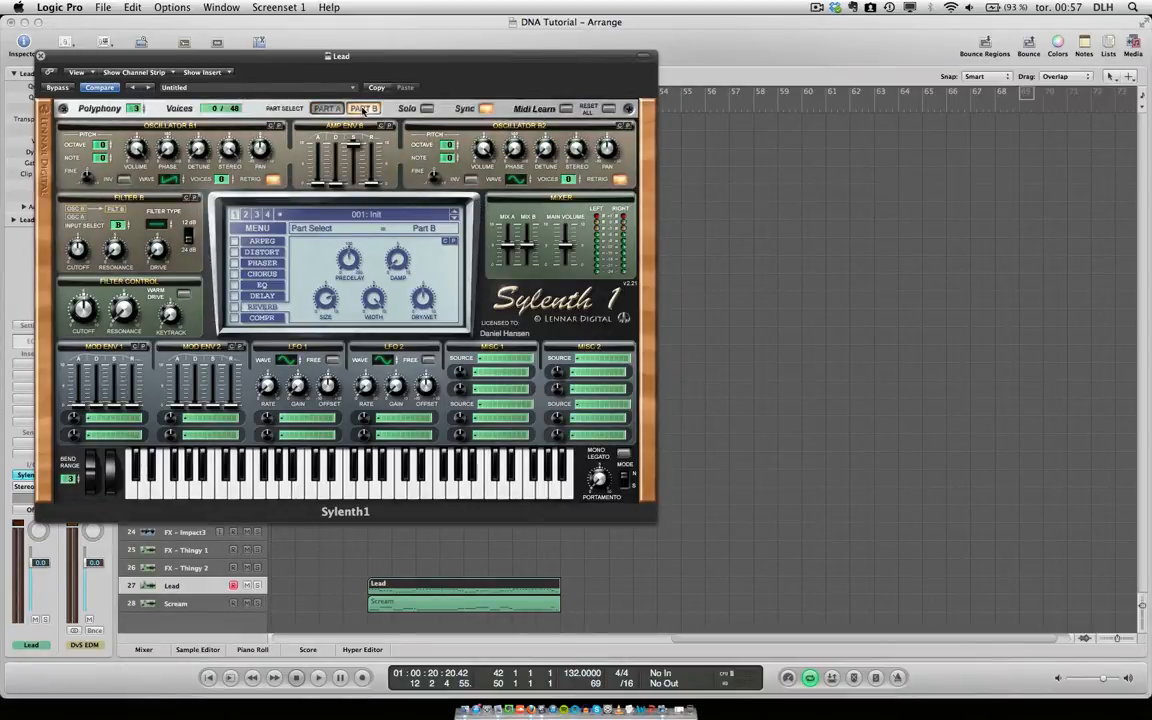
pyautogui.moveTo(168, 179); pyautogui.dragTo(131, 9)
pyautogui.click(221, 180)
pyautogui.moveTo(231, 155); pyautogui.dragTo(225, 231)
pyautogui.moveTo(133, 150); pyautogui.dragTo(130, 254)
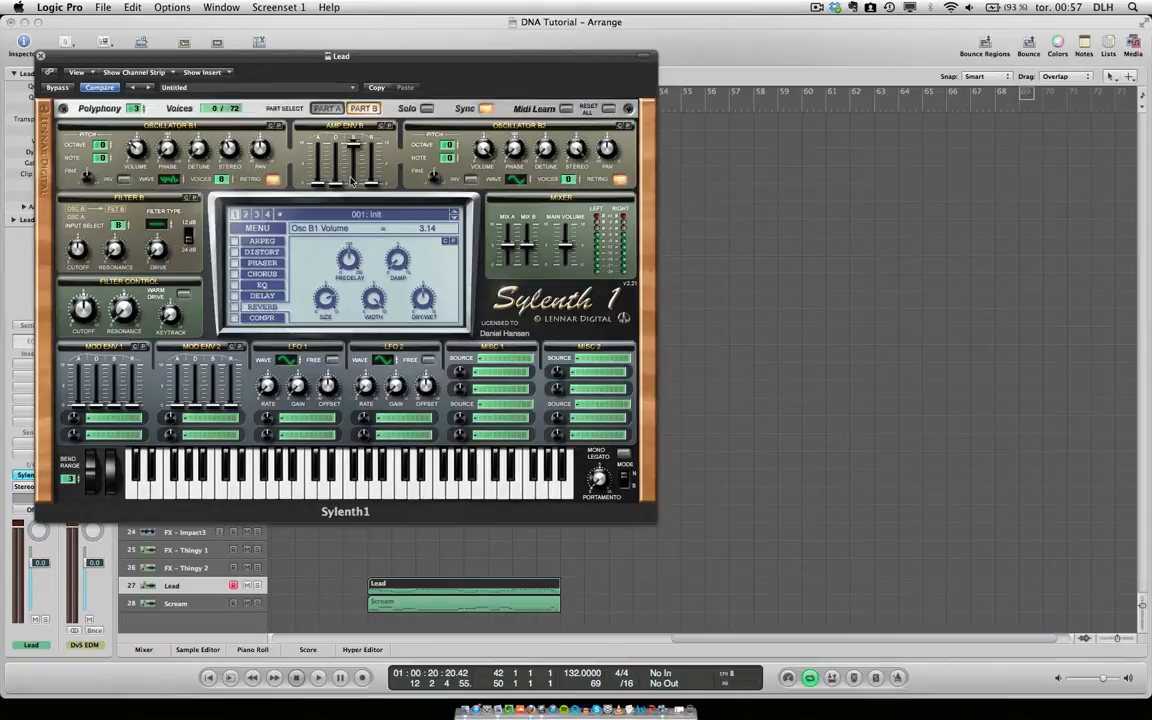
# Give oscillator B2 a pulse wave with 6 voices and turn off retrigger on oscillators B1, B2 and A2.
pyautogui.click(519, 179)
pyautogui.moveTo(516, 138); pyautogui.dragTo(515, 141)
pyautogui.moveTo(568, 181); pyautogui.dragTo(576, 148)
pyautogui.click(328, 108)
pyautogui.click(619, 179)
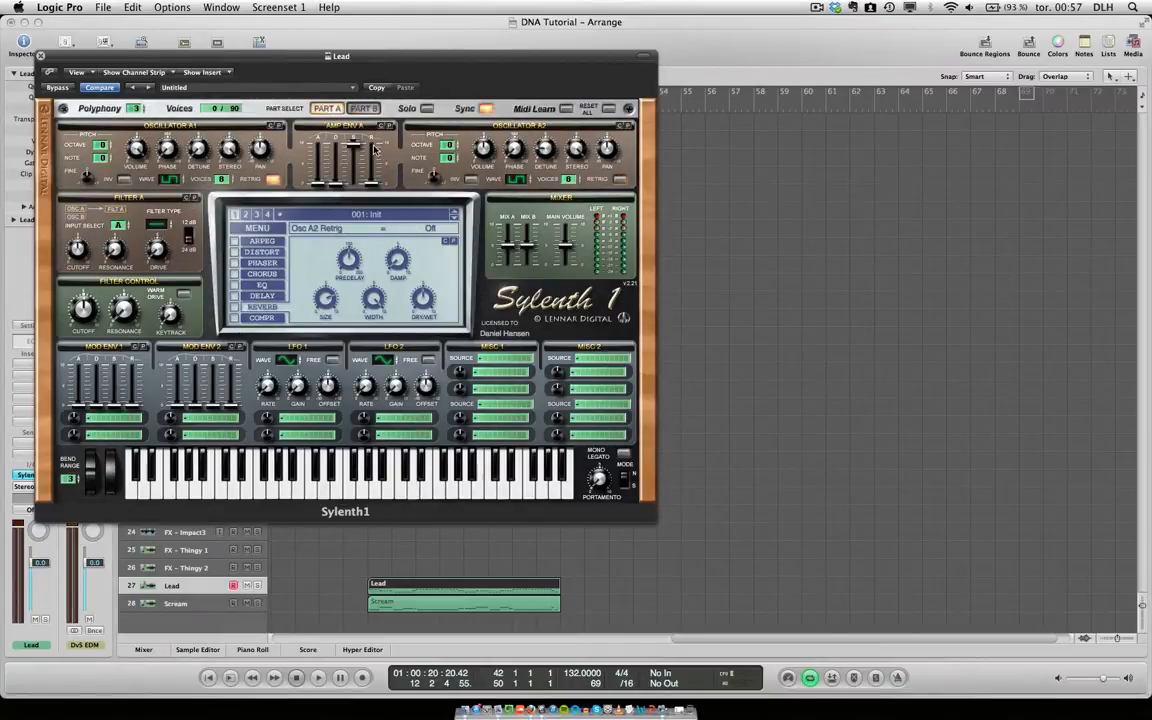
# Set amp envelope A to attack 0.00, a higher decay, low sustain and release 2.34, and copy it to Part B.
pyautogui.moveTo(317, 182); pyautogui.dragTo(322, 201)
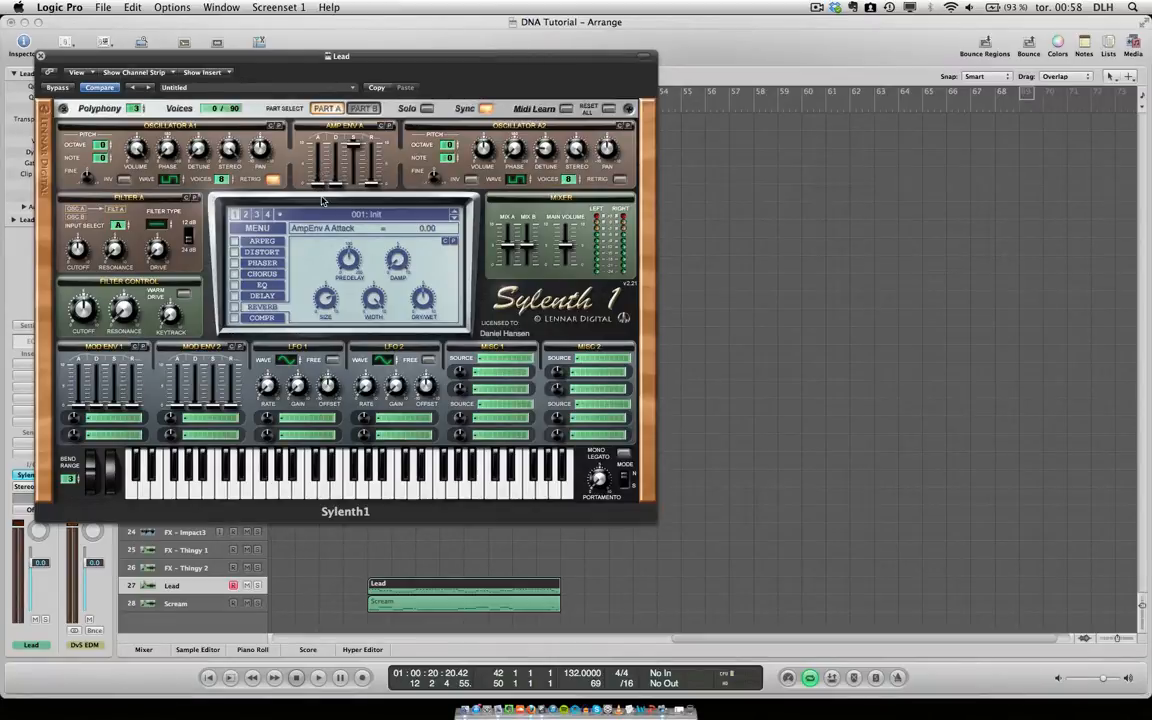
pyautogui.moveTo(337, 150); pyautogui.dragTo(375, 163)
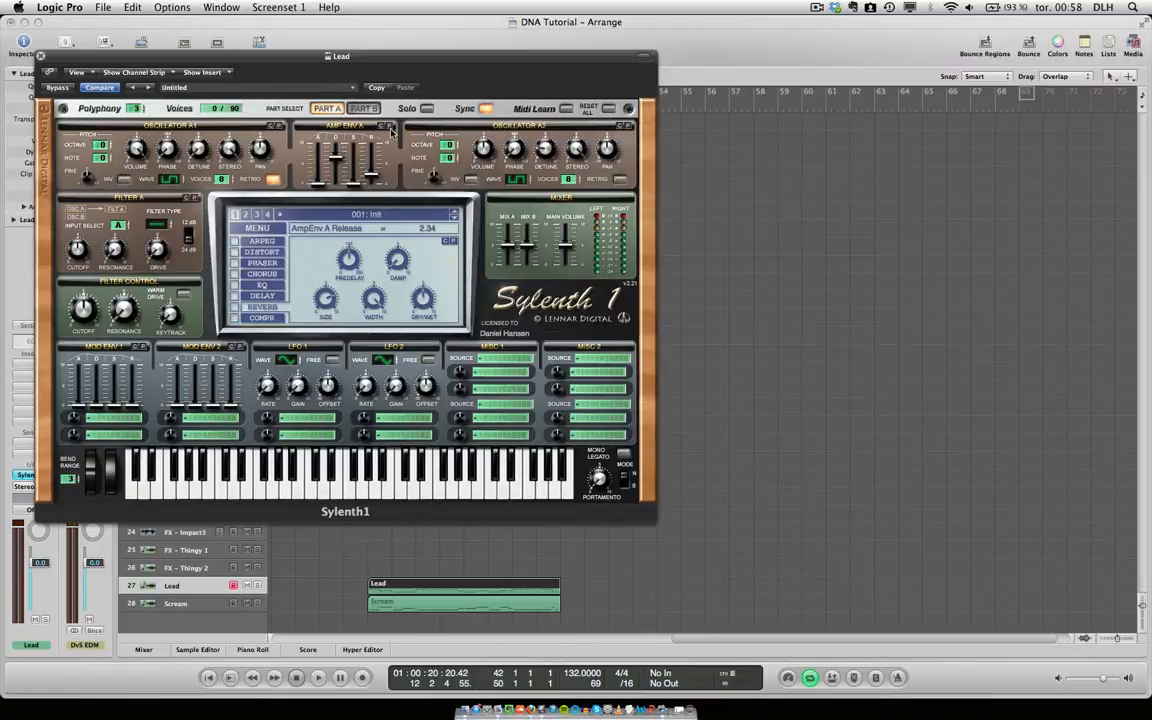
pyautogui.click(370, 109)
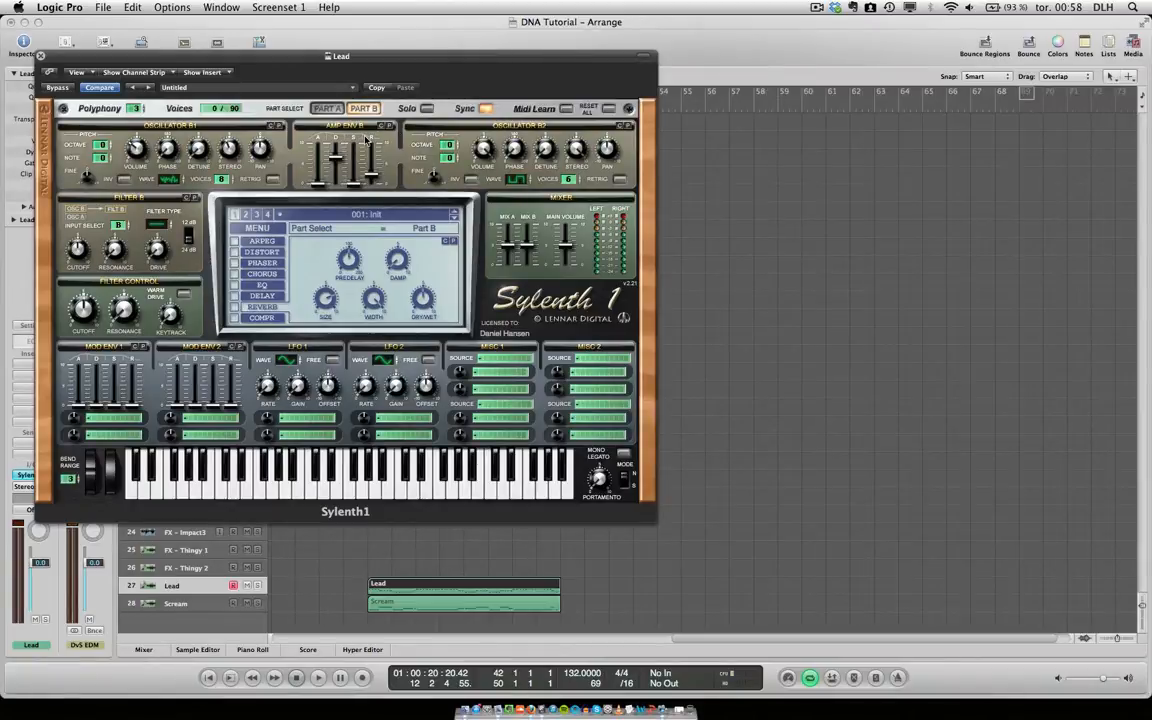
pyautogui.click(325, 109)
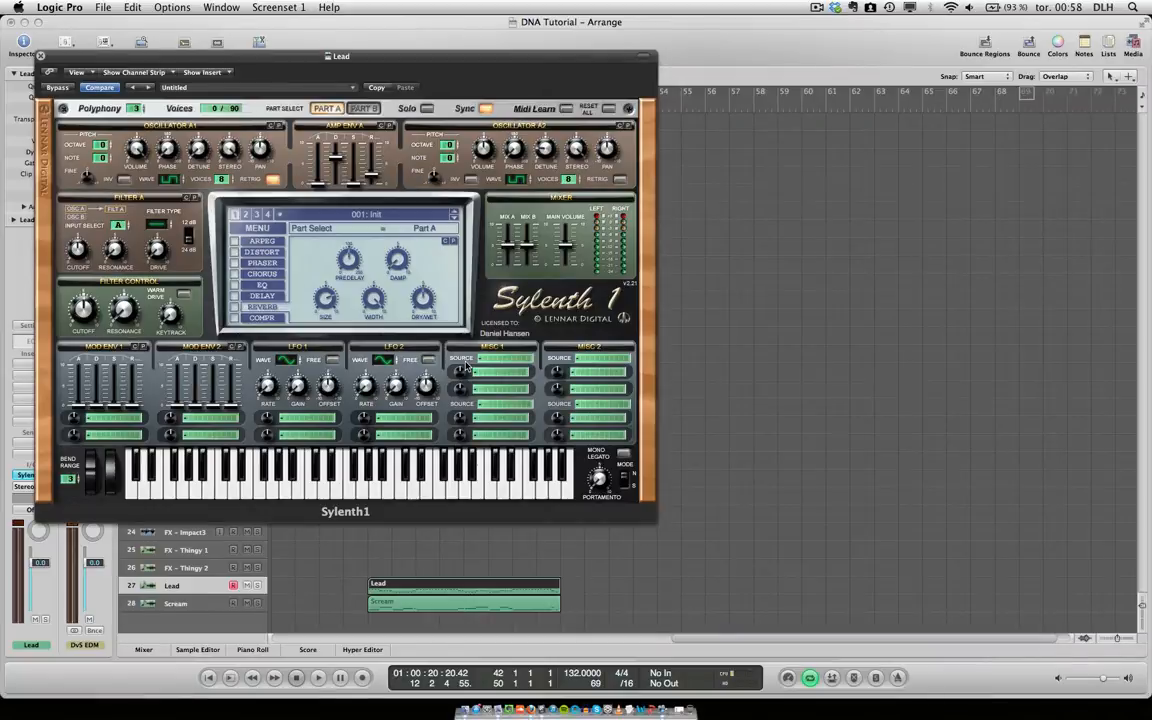
# Solo the Lead track and audition its cycled region.
pyautogui.press('space')
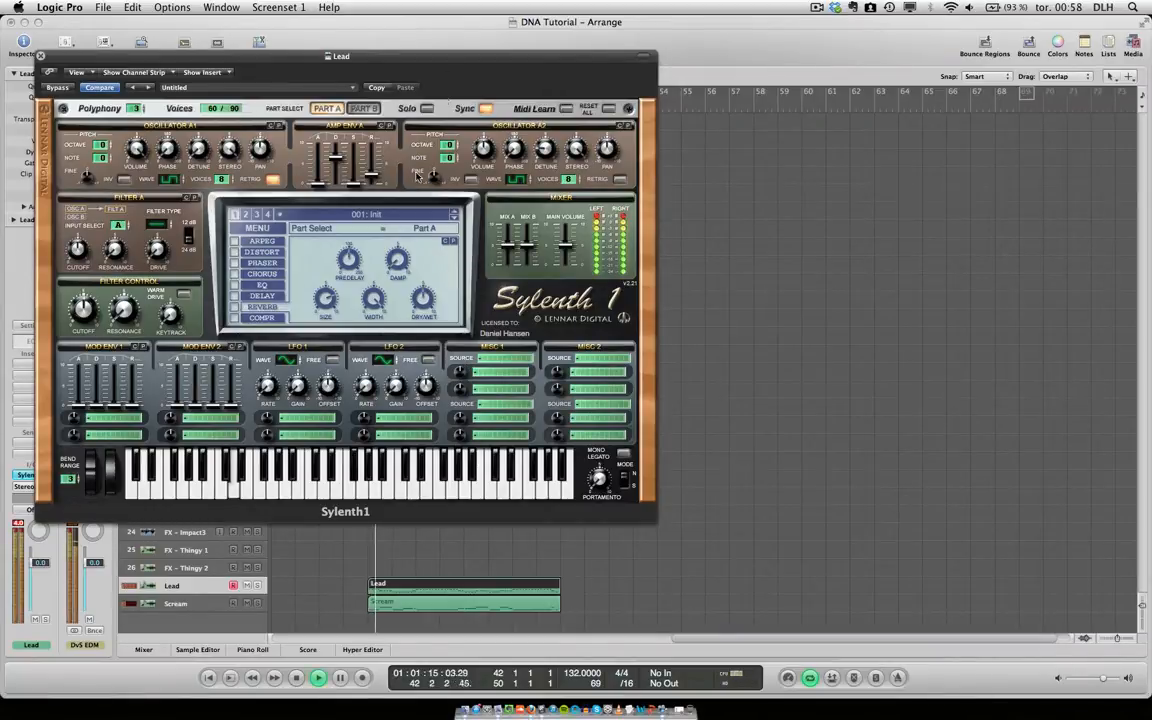
pyautogui.click(257, 586)
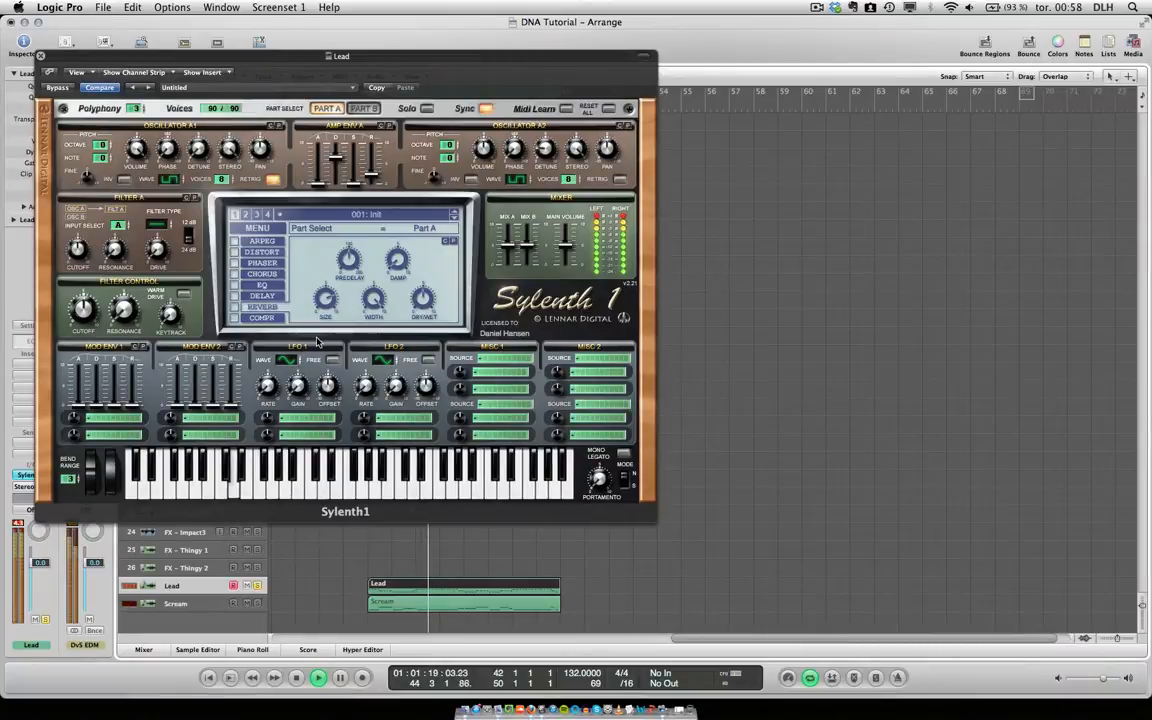
pyautogui.press('space')
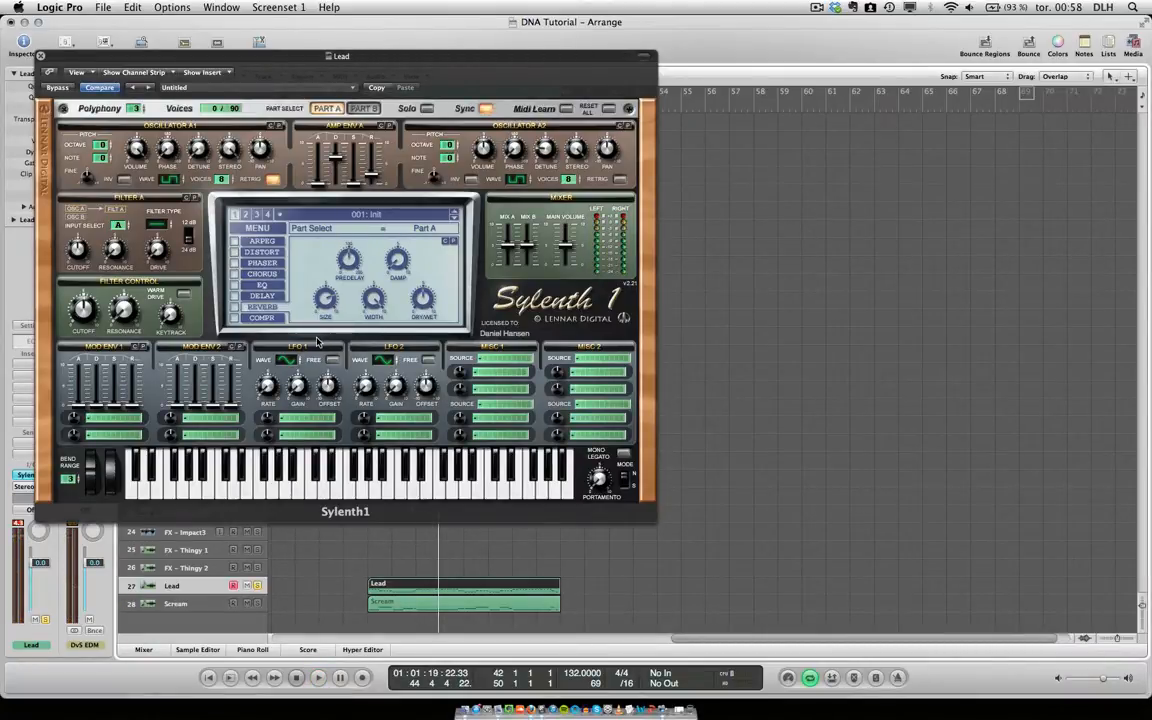
# Set filters A and B to Lowpass and raise the filter control cutoff to 21341.28 Hz while the Lead region plays.
pyautogui.moveTo(157, 227); pyautogui.dragTo(168, 220)
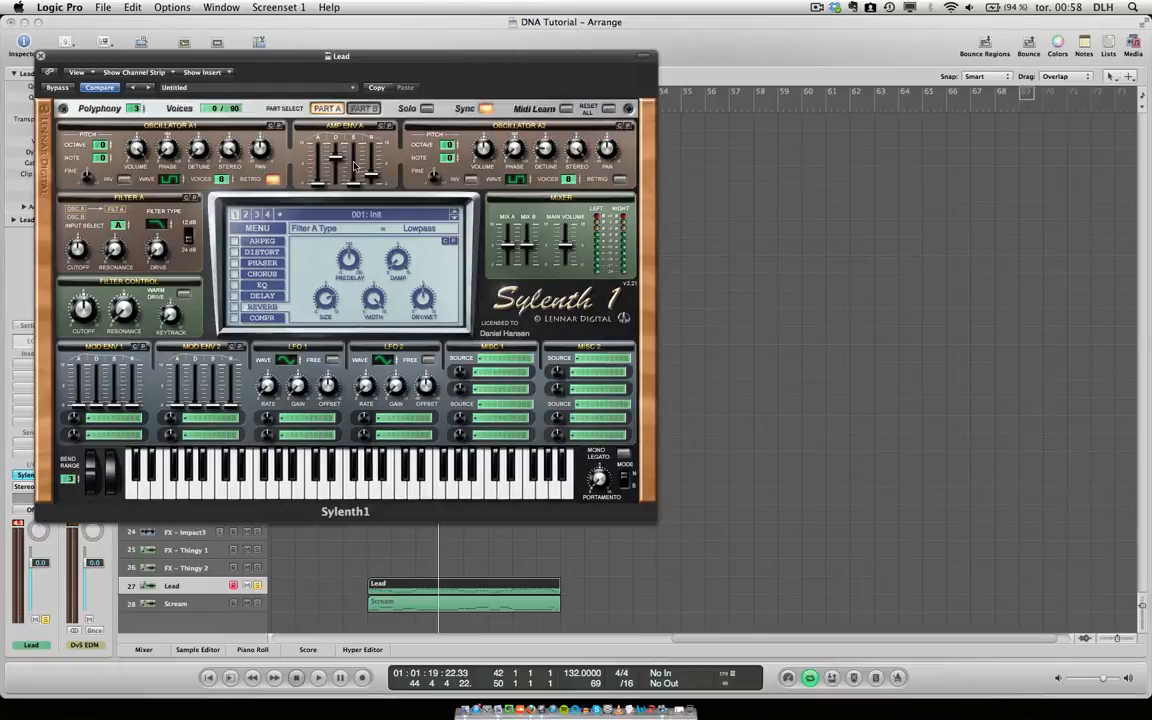
pyautogui.click(365, 108)
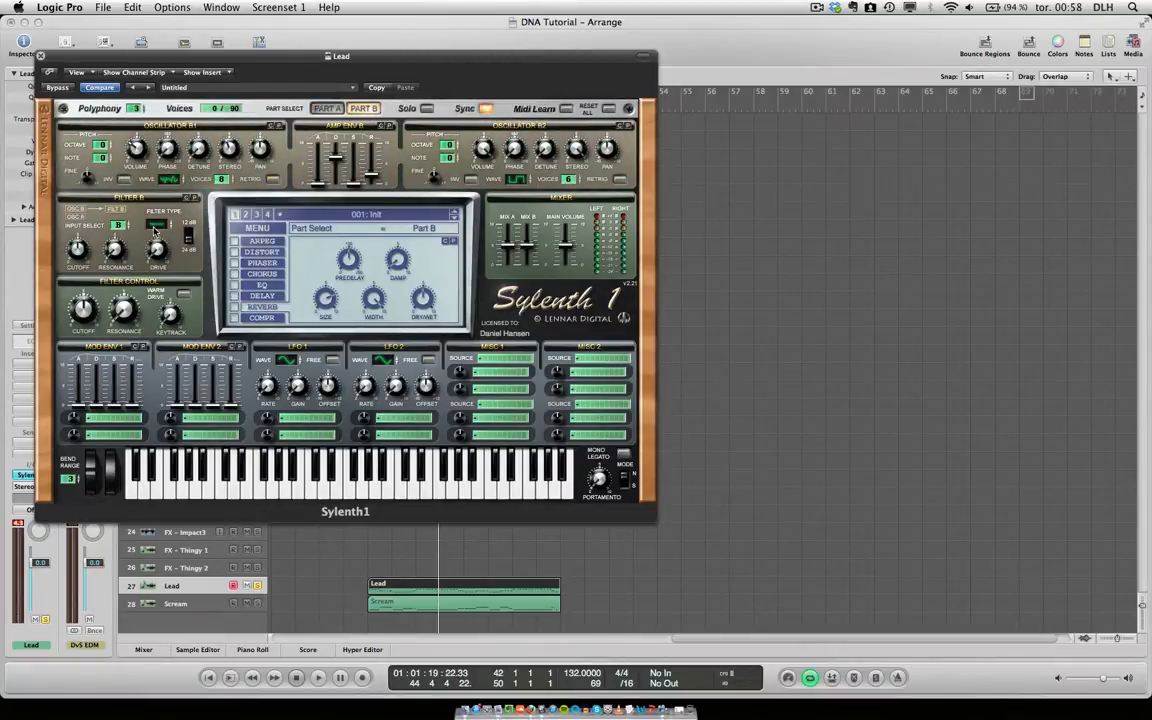
pyautogui.click(155, 226)
pyautogui.press('space')
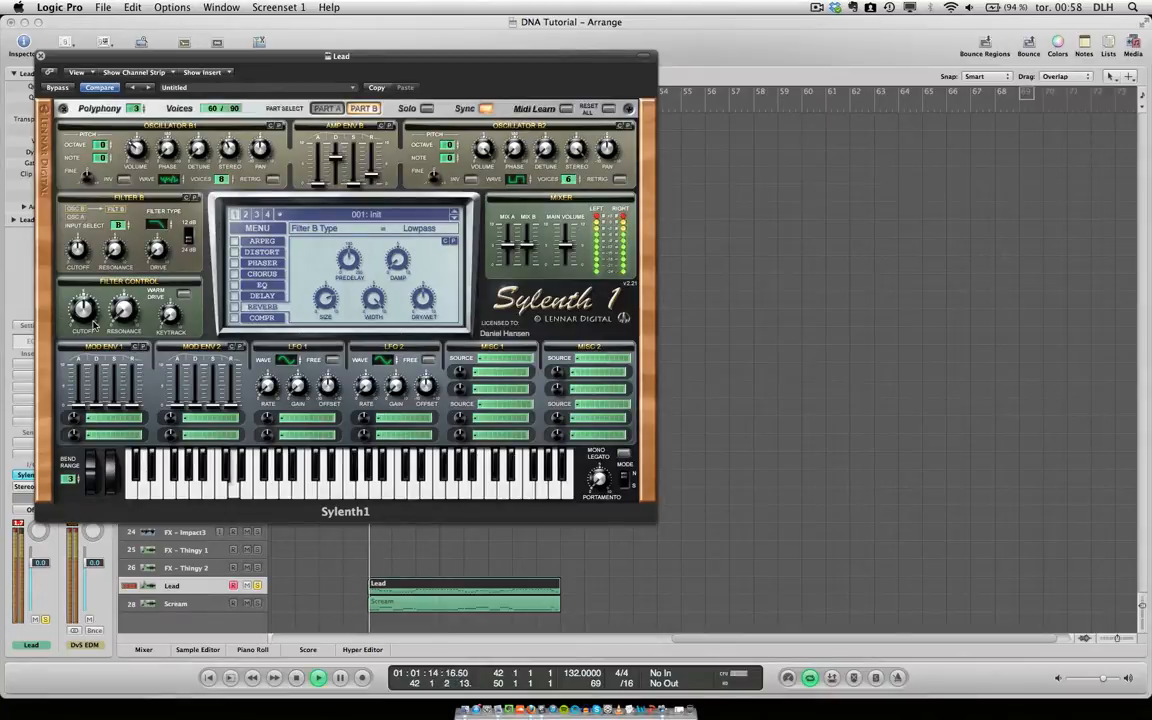
pyautogui.moveTo(82, 308); pyautogui.dragTo(88, 229)
pyautogui.press('space')
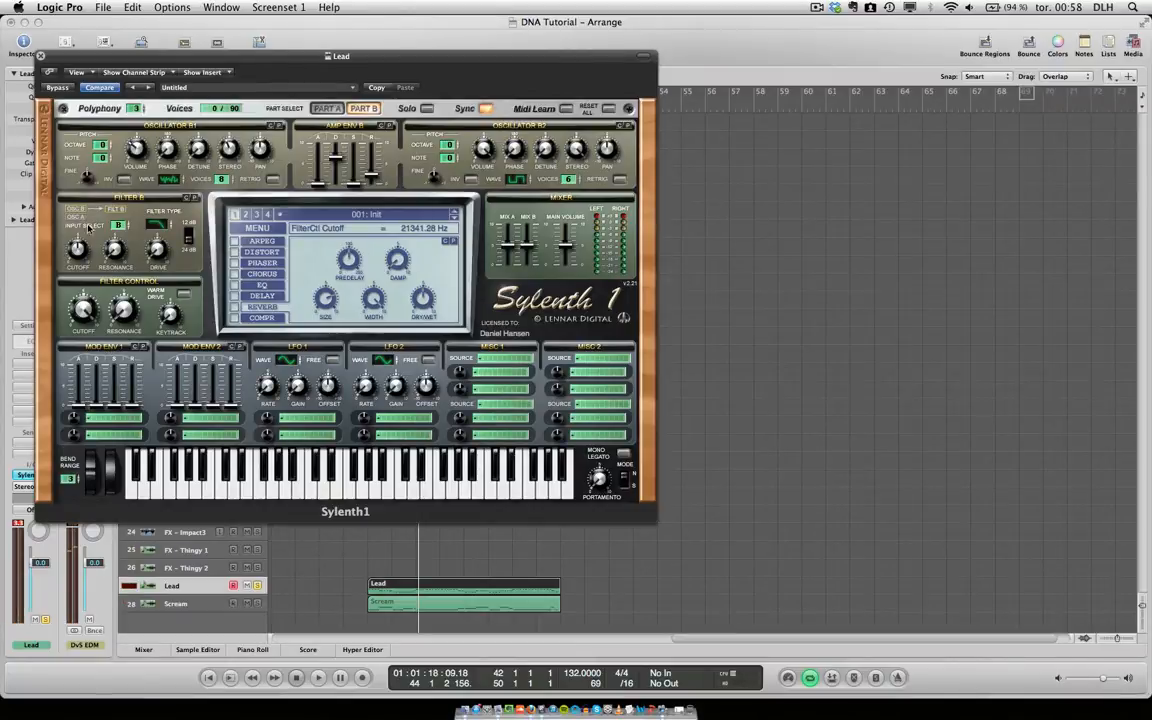
# Assign Mod Env 1 to Cutoff AB with an amount of 2.00 and raise the envelope's decay and release.
pyautogui.click(96, 418)
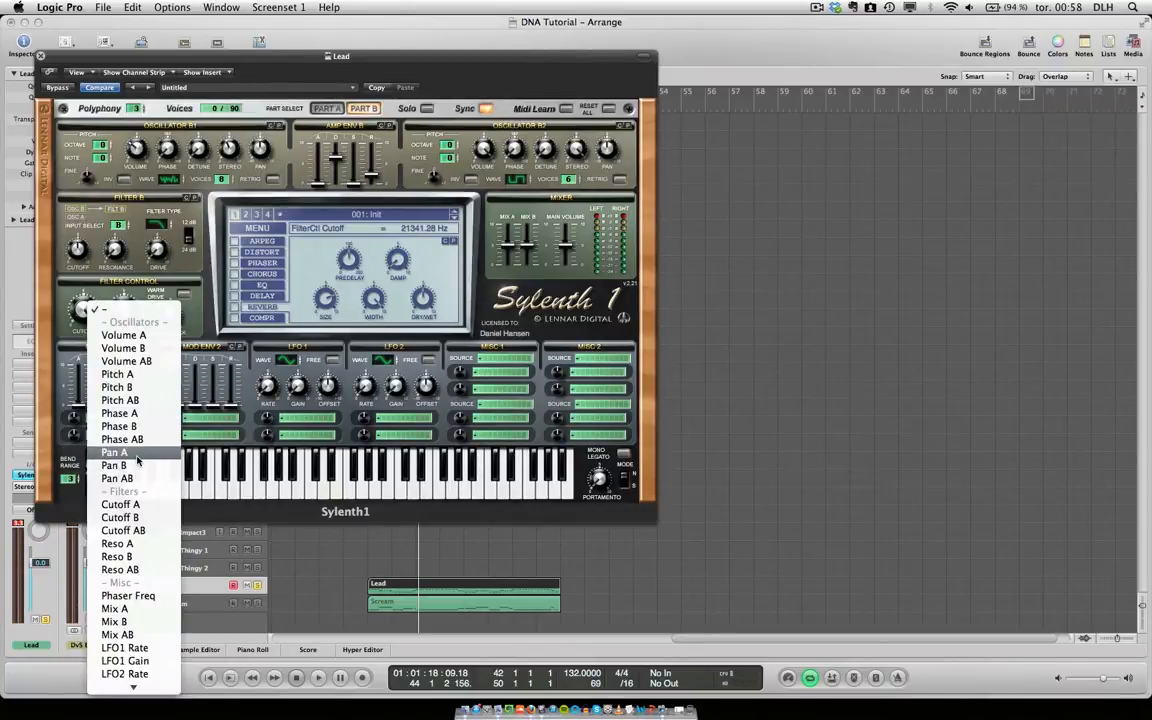
pyautogui.click(124, 530)
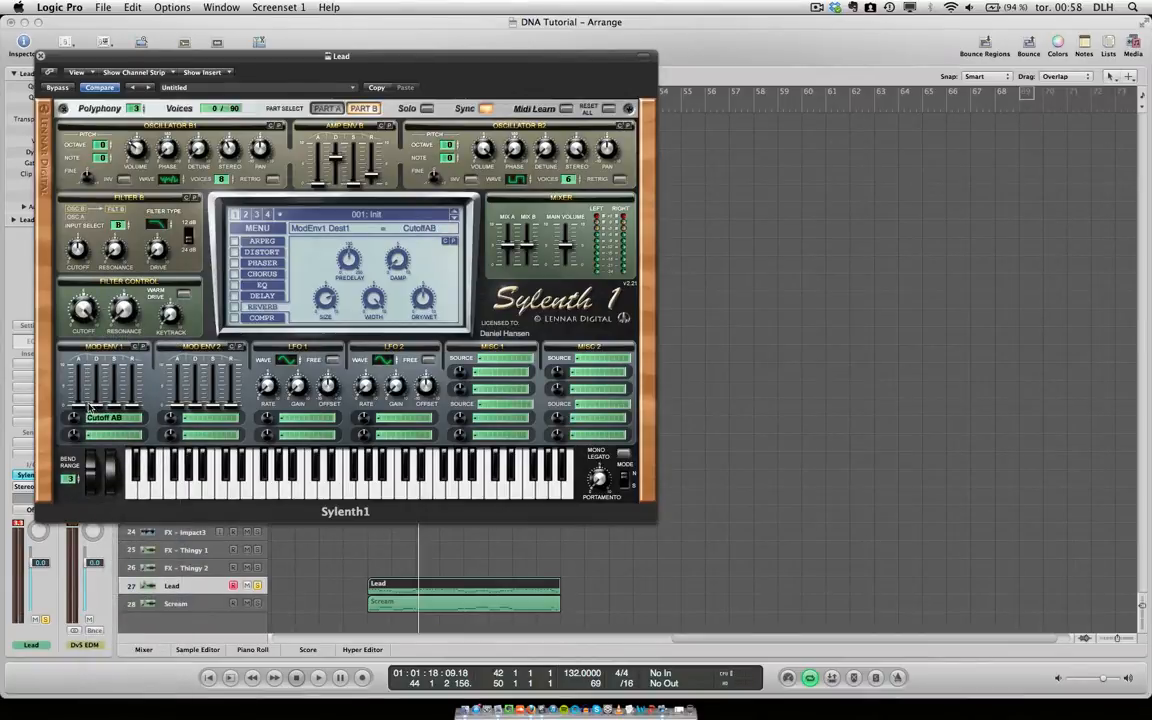
pyautogui.moveTo(96, 408); pyautogui.dragTo(135, 372)
pyautogui.moveTo(77, 425); pyautogui.dragTo(82, 412)
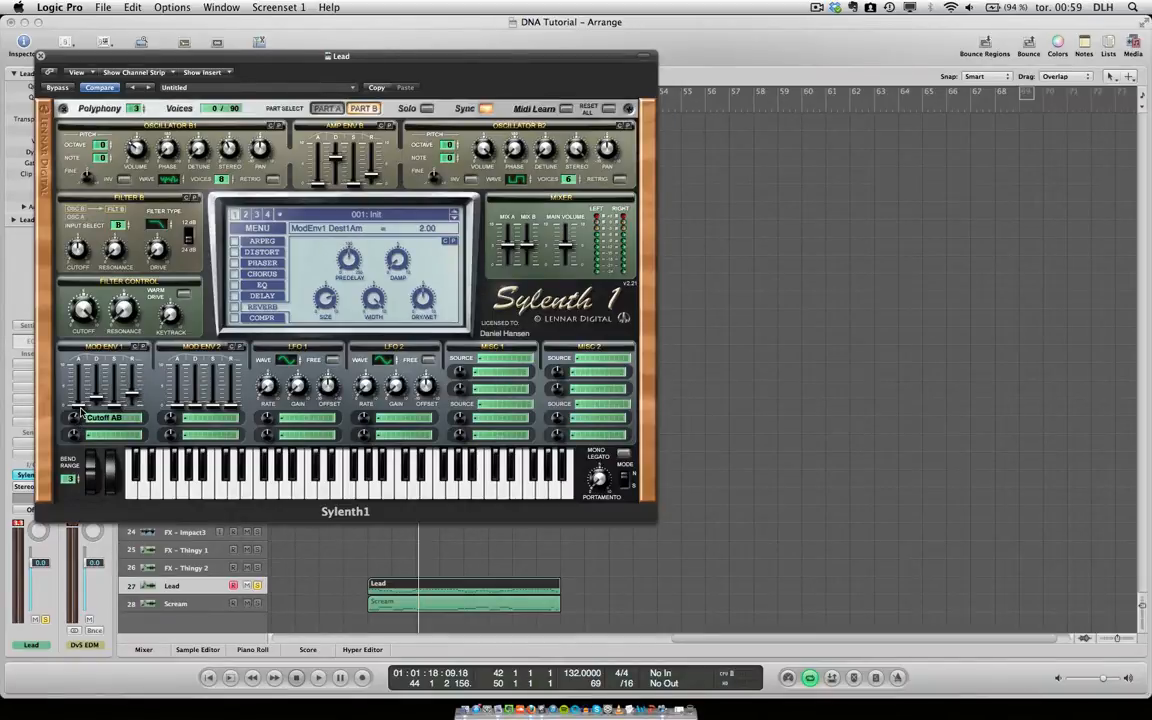
# Audition the Lead region while sweeping the filter control cutoff from 109.93 Hz up to 21341.28 Hz.
pyautogui.moveTo(83, 318); pyautogui.dragTo(80, 391)
pyautogui.press('space')
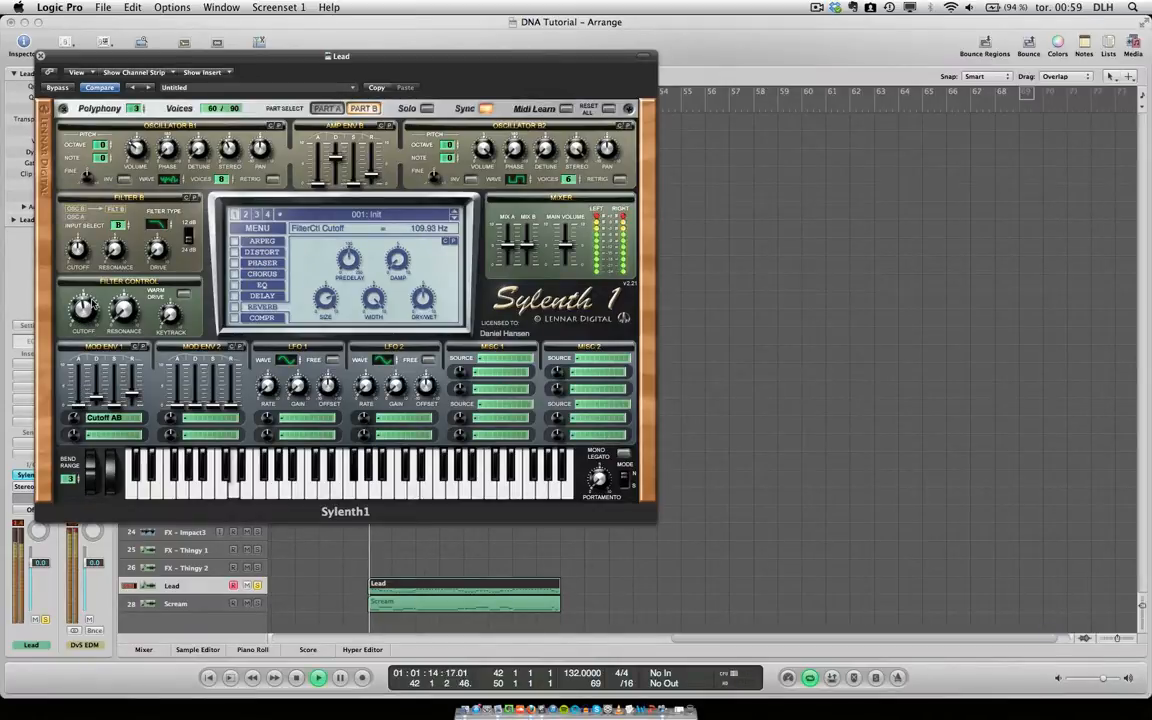
pyautogui.moveTo(83, 311); pyautogui.dragTo(117, 217)
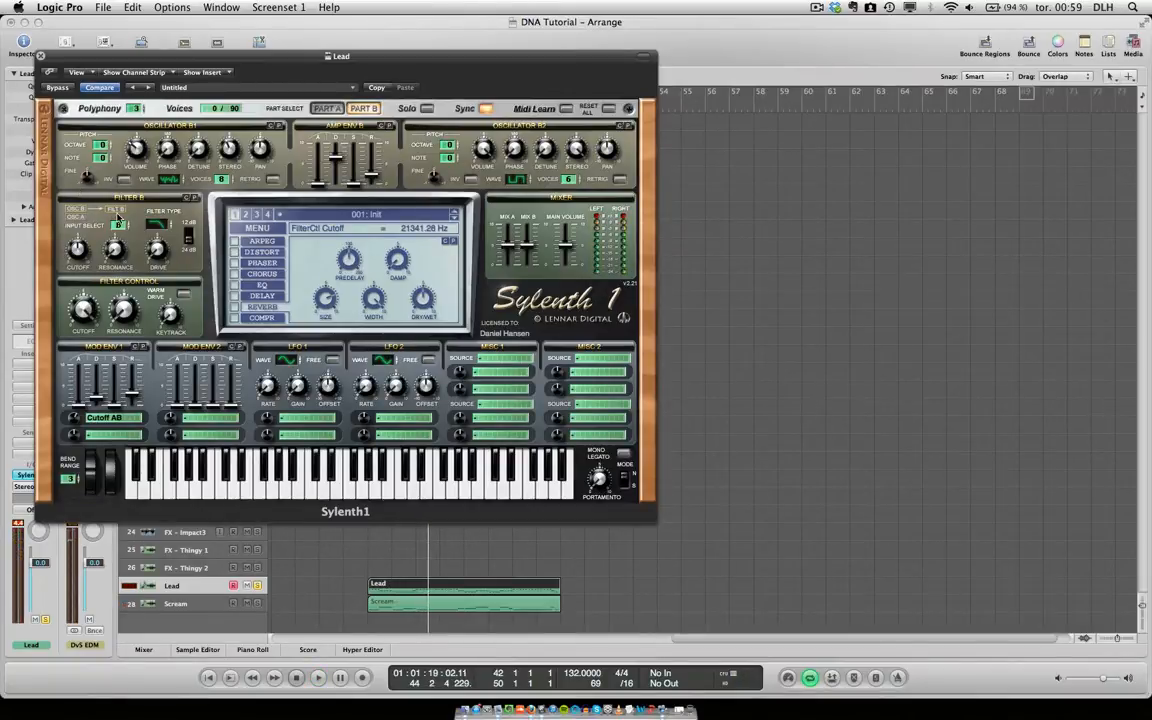
# Enable Sylenth1's EQ, cut the bass, adjust the bass frequency and boost the treble to 10.79 dB.
pyautogui.click(258, 287)
pyautogui.click(233, 288)
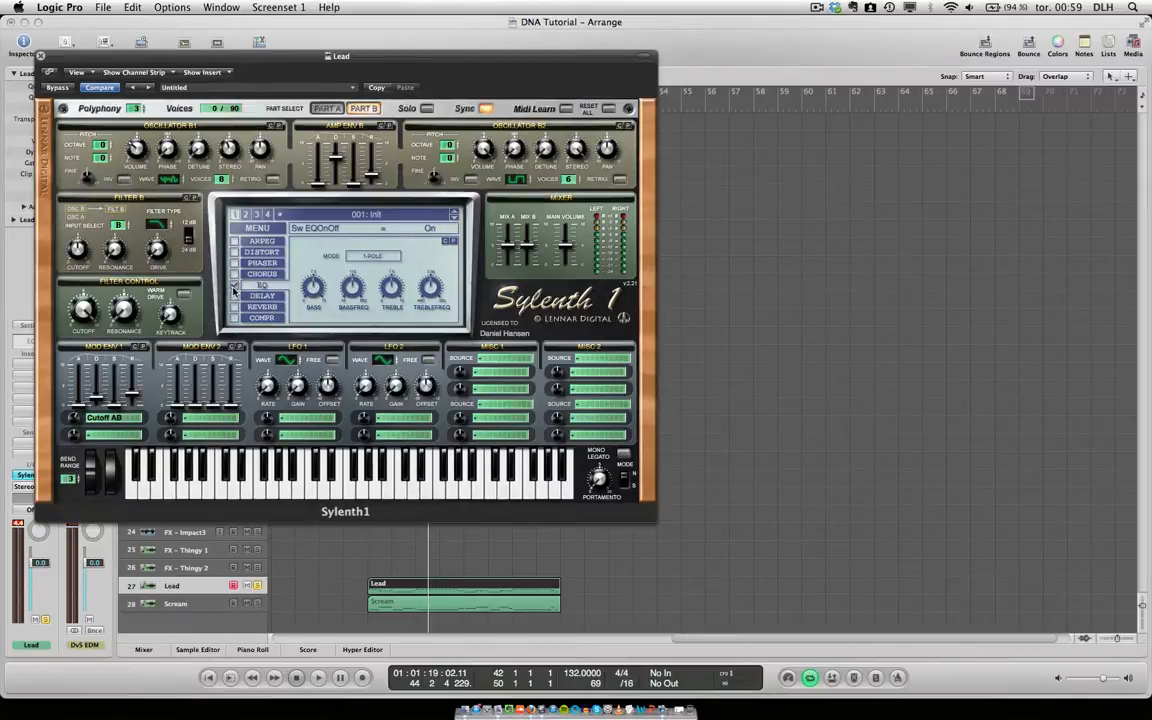
pyautogui.moveTo(323, 295); pyautogui.dragTo(324, 355)
pyautogui.moveTo(352, 292); pyautogui.dragTo(393, 267)
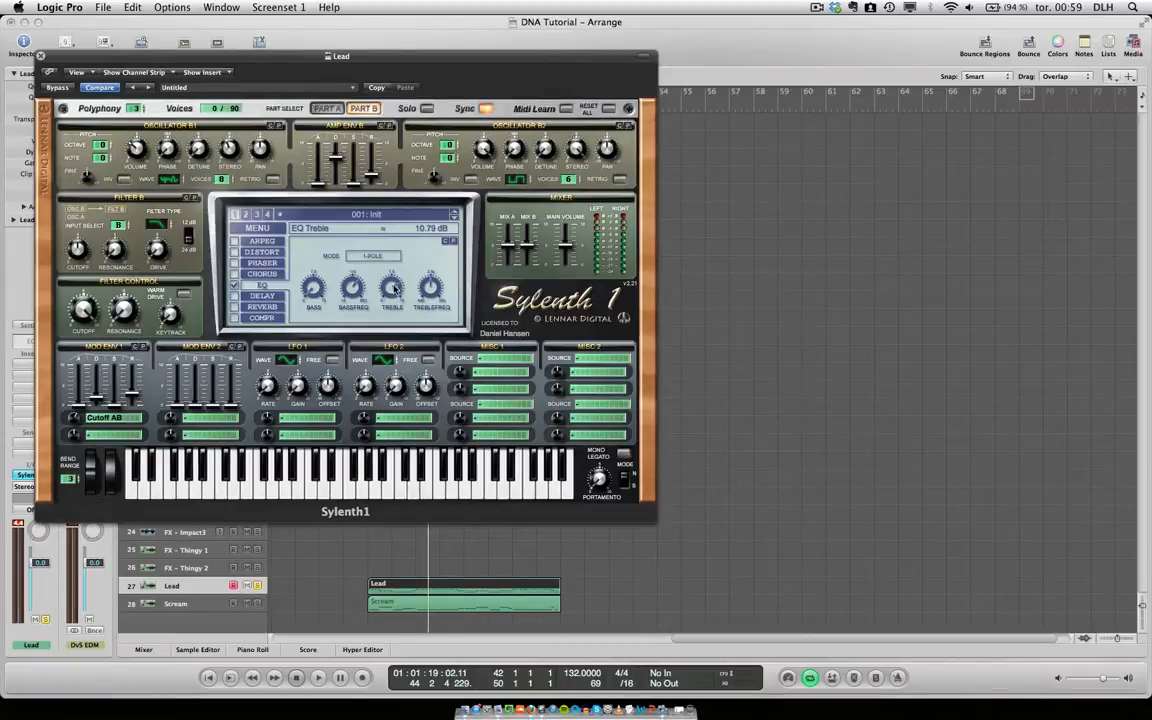
# Enable the Lead patch's delay, set its left delay time to 1/4T and adjust its dry/wet mix.
pyautogui.click(234, 297)
pyautogui.click(259, 297)
pyautogui.moveTo(303, 258); pyautogui.dragTo(302, 276)
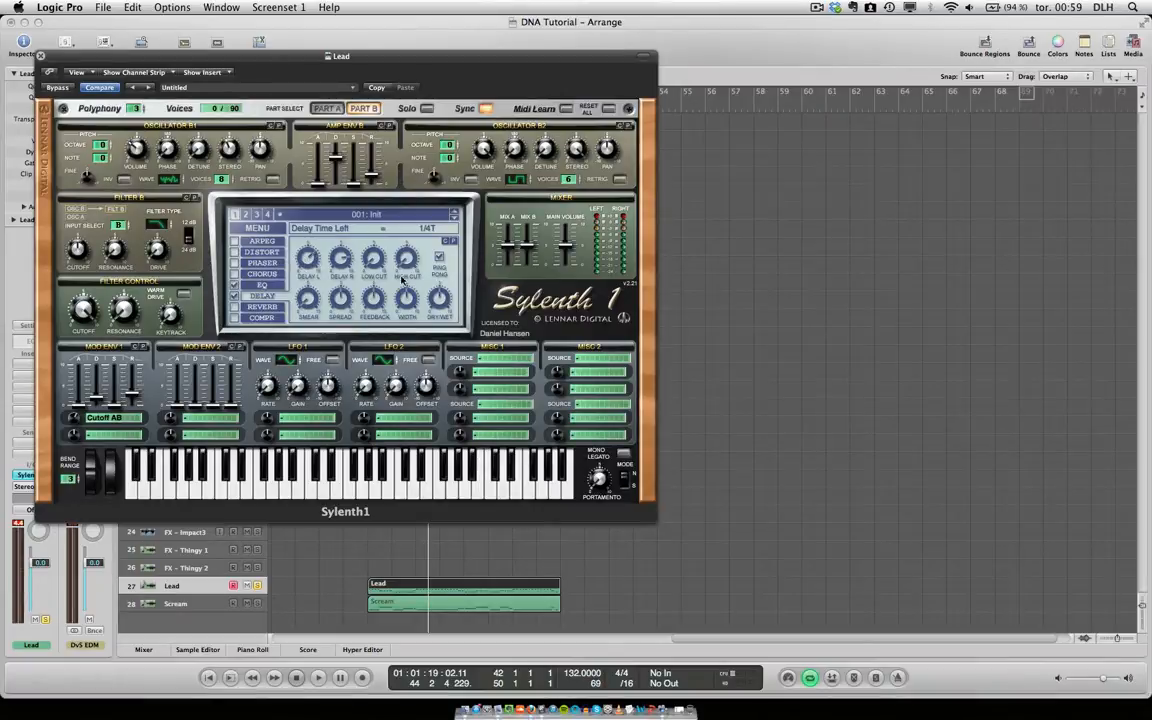
pyautogui.moveTo(436, 297); pyautogui.dragTo(433, 312)
# Enable the reverb and, while the Lead region plays, set its dry/wet to 55.24 % and its damp to 2.95.
pyautogui.click(262, 309)
pyautogui.press('space')
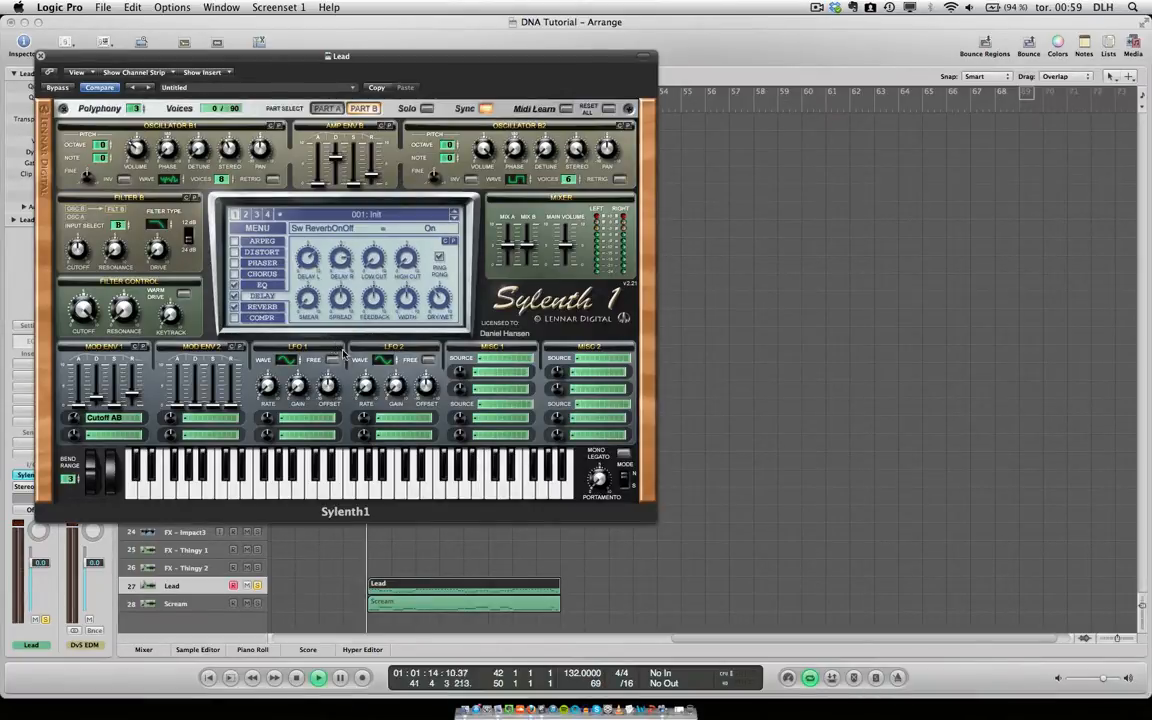
pyautogui.click(422, 297)
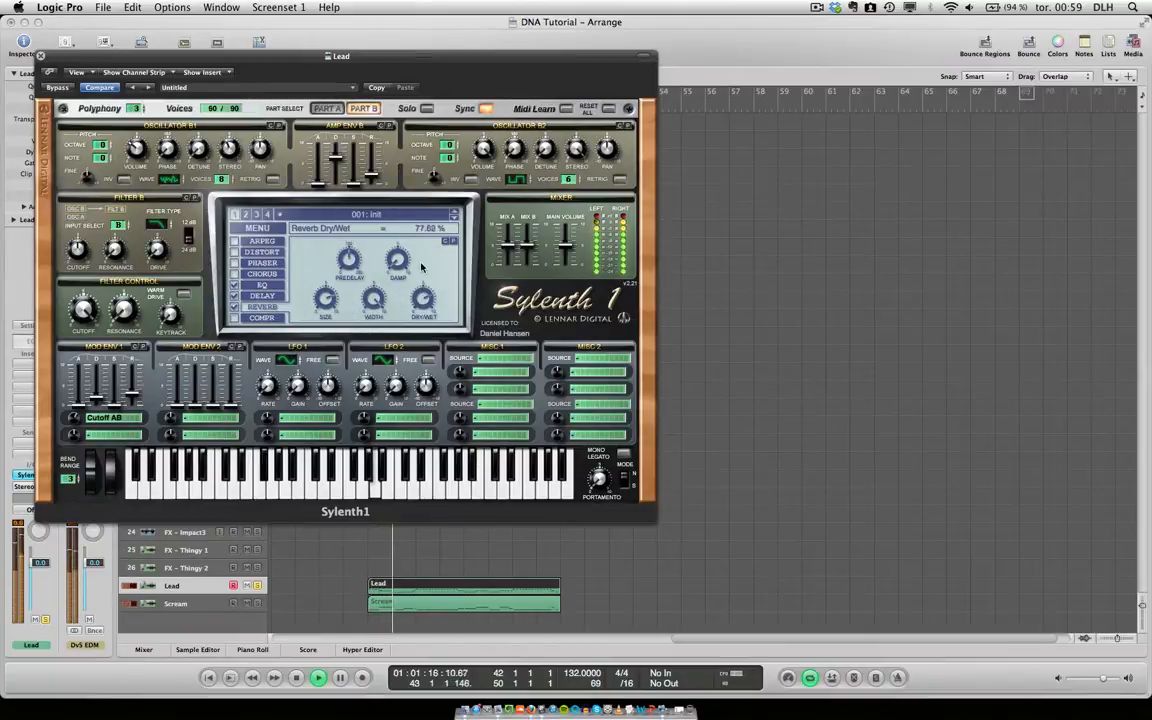
pyautogui.moveTo(422, 296); pyautogui.dragTo(423, 306)
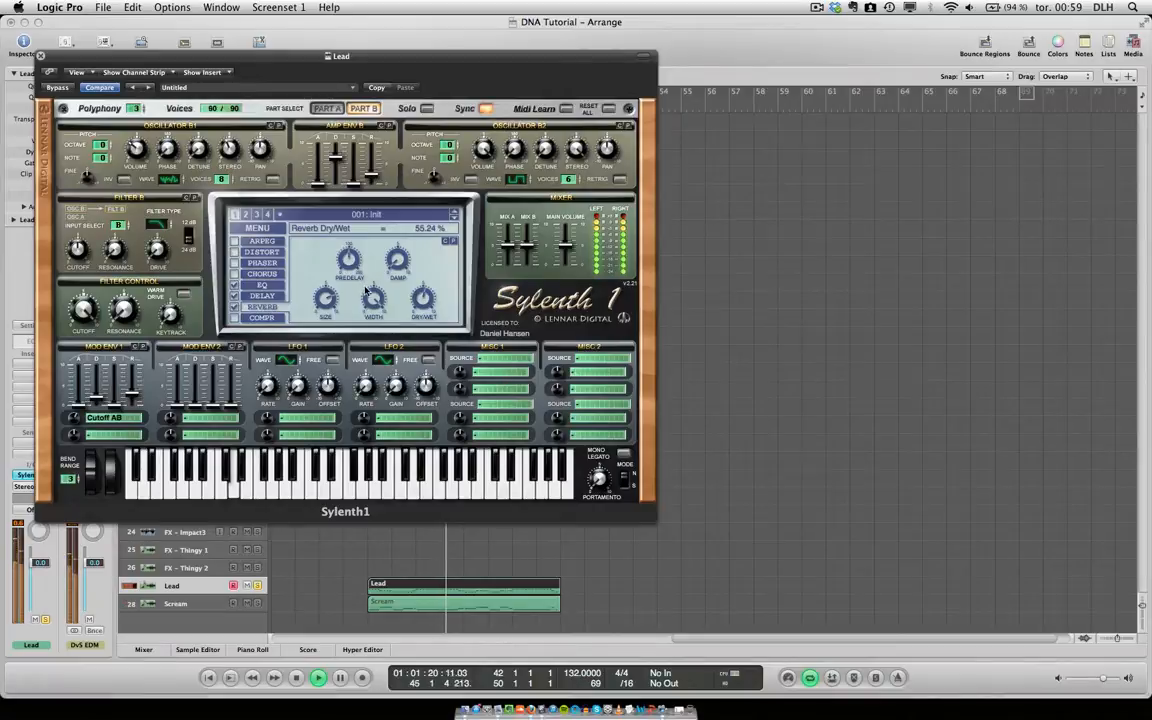
pyautogui.moveTo(397, 265); pyautogui.dragTo(394, 218)
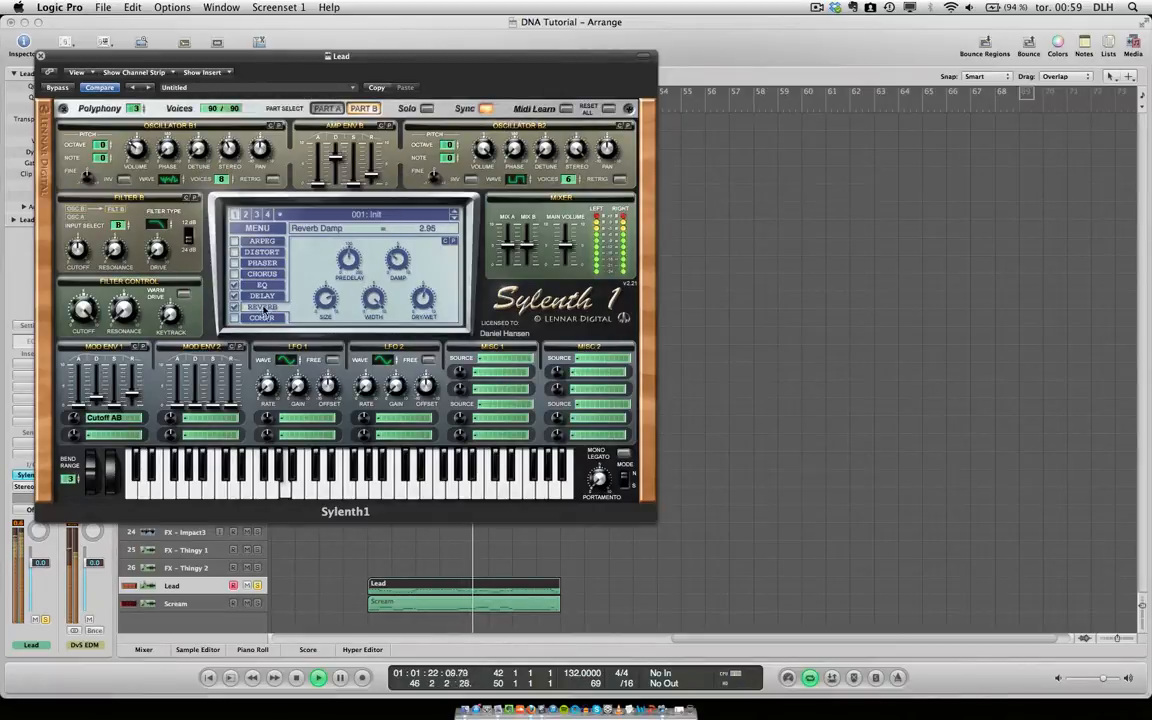
# Set the delay's low cut to 280.31 Hz and the reverb's dry/wet to 44.76 %.
pyautogui.click(263, 296)
pyautogui.moveTo(374, 265); pyautogui.dragTo(371, 193)
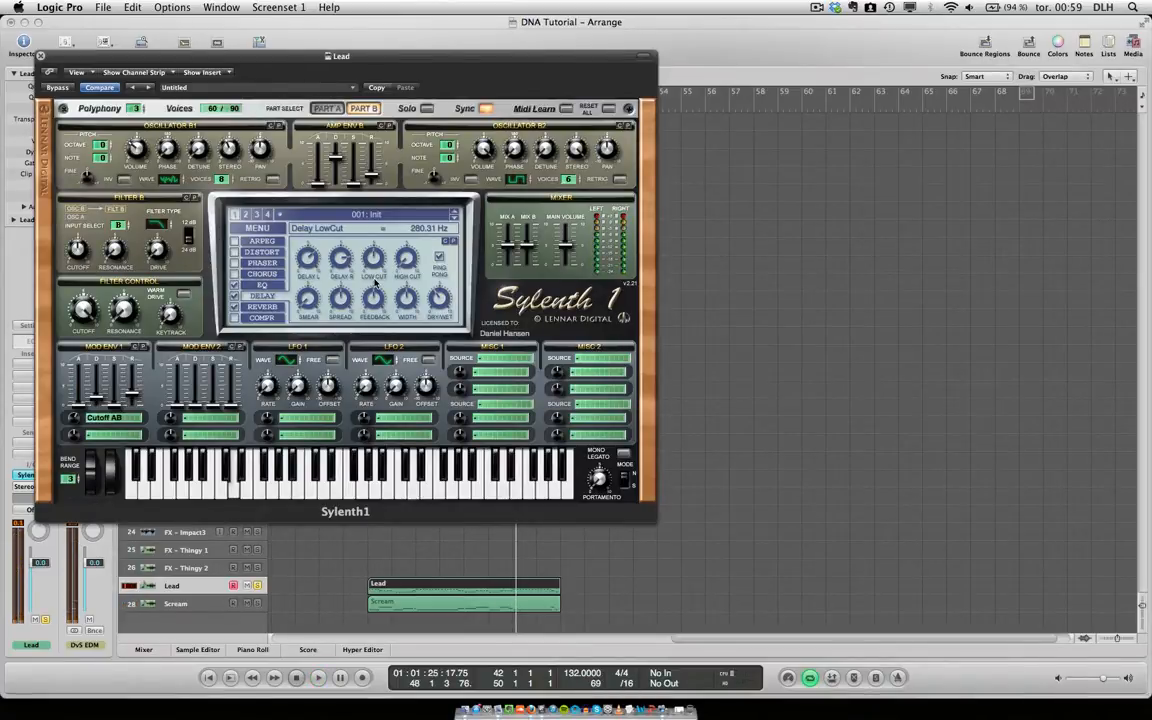
pyautogui.click(266, 308)
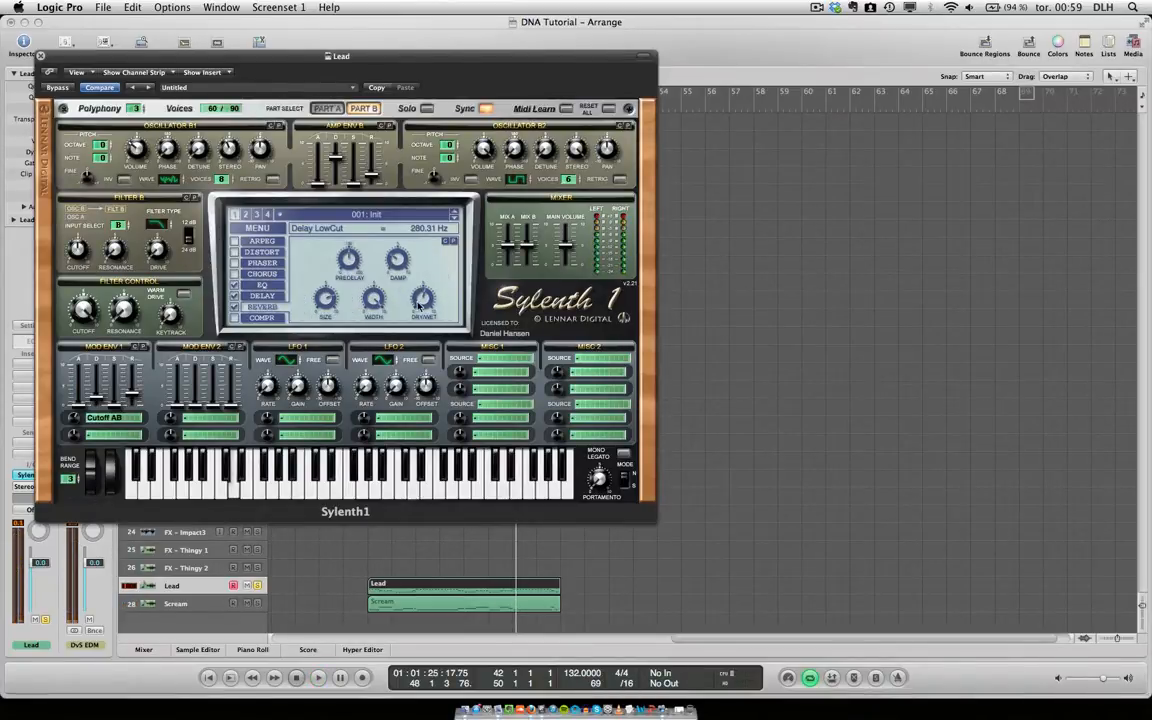
pyautogui.moveTo(419, 305); pyautogui.dragTo(419, 321)
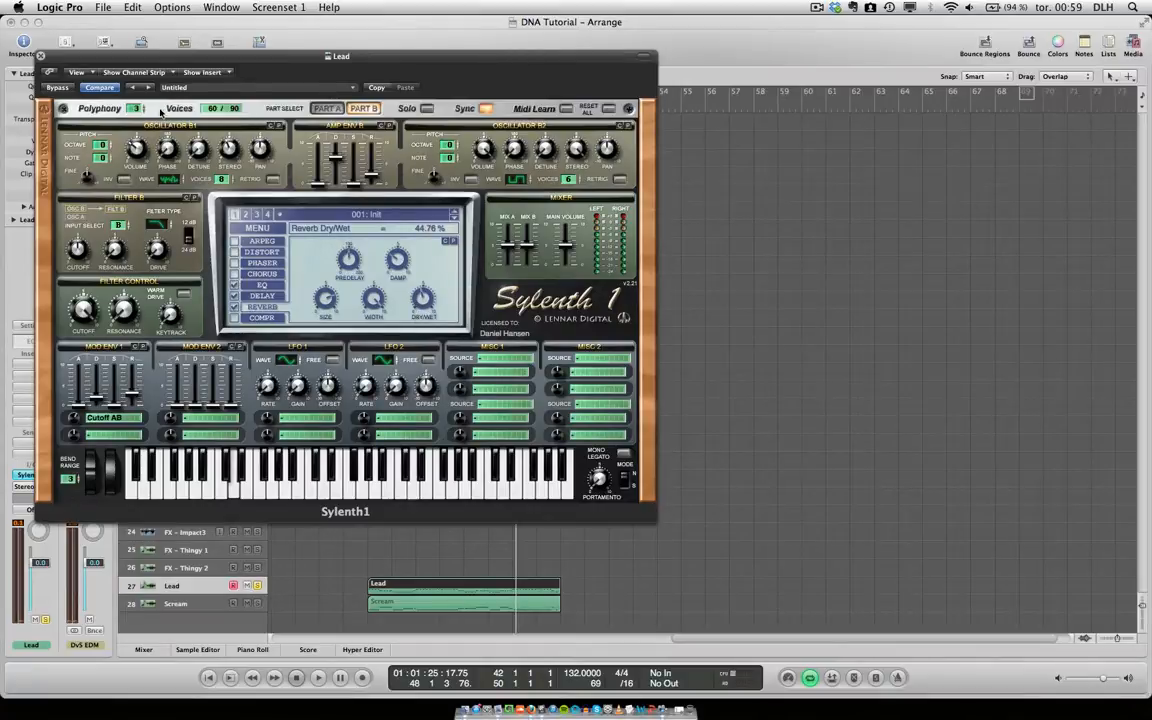
# Solo the Scream track in place of Lead and audition its region.
pyautogui.click(257, 604)
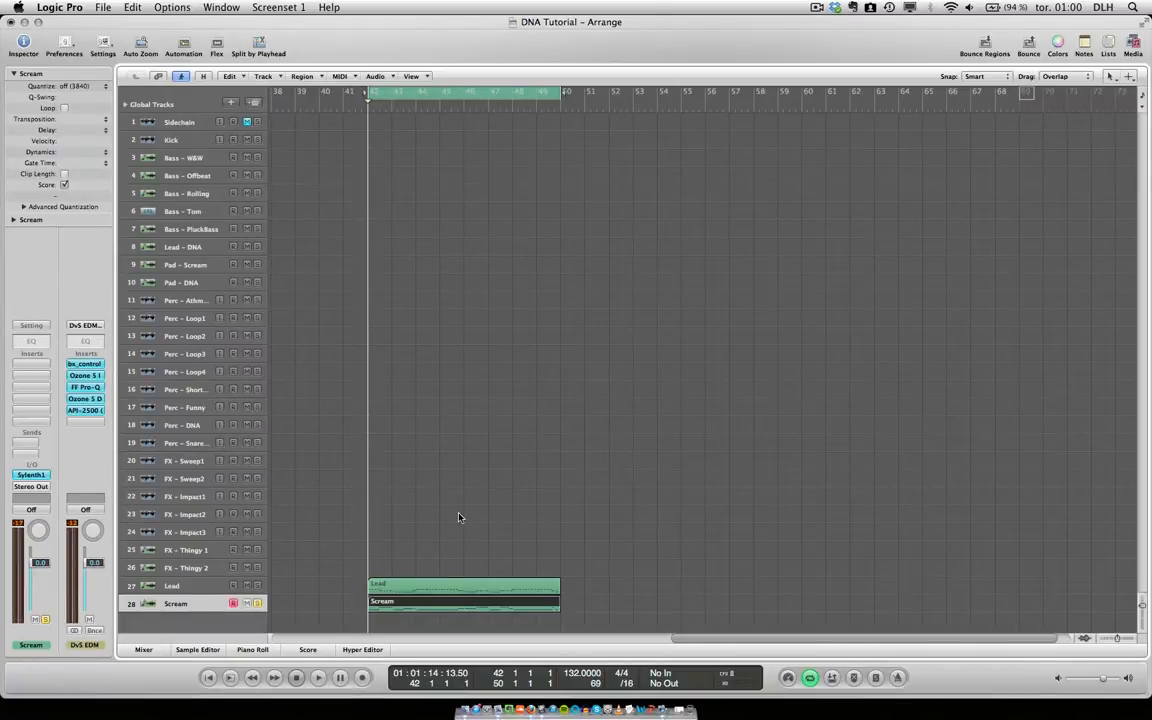
pyautogui.press('space')
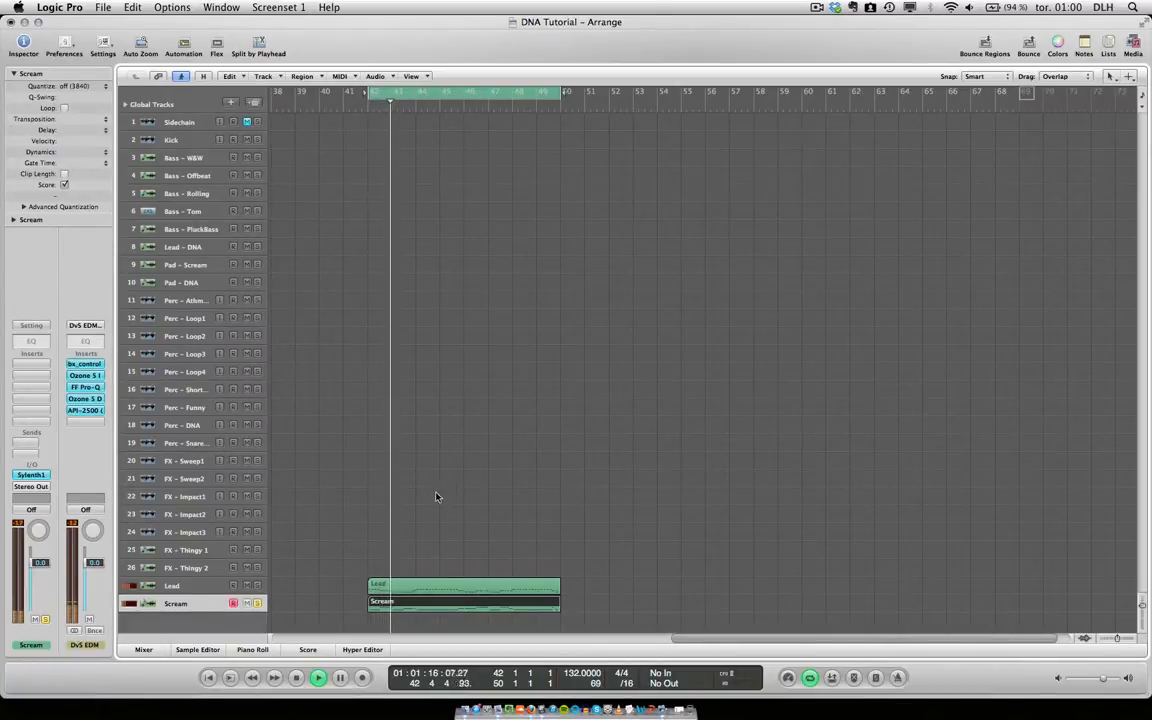
pyautogui.press('space')
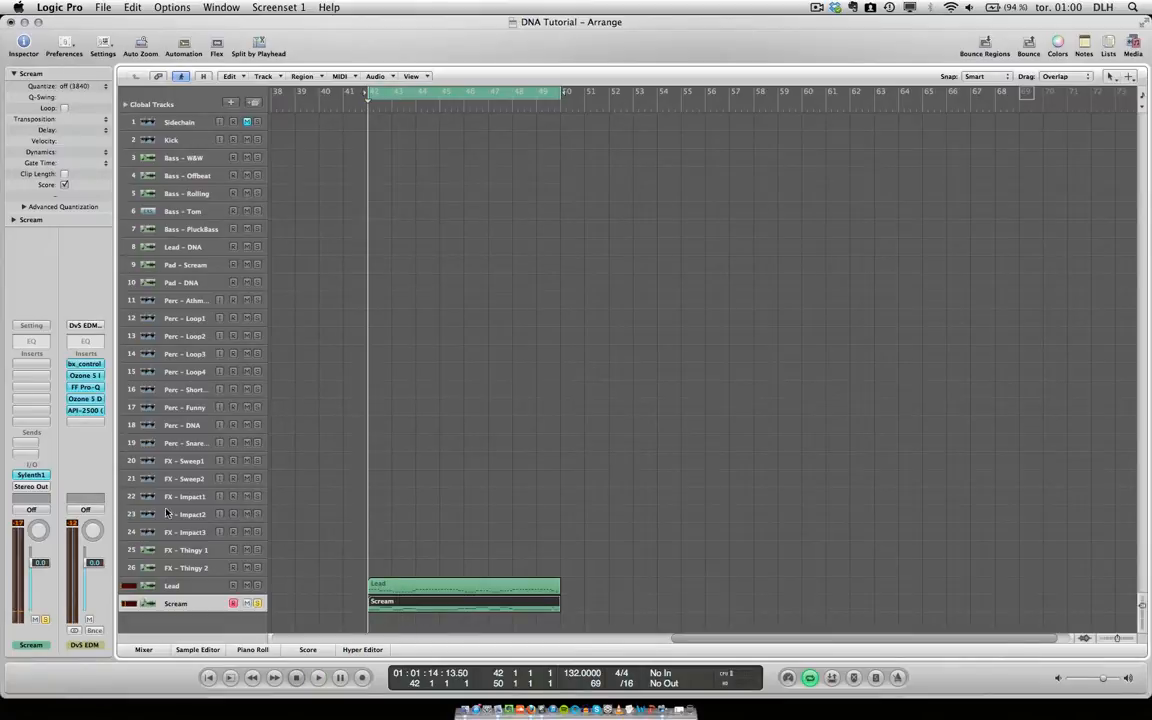
# In the Scream track's Sylenth1, keep oscillator A1 on Saw with 8 voices and set oscillator A2 to 6 voices.
pyautogui.click(31, 474)
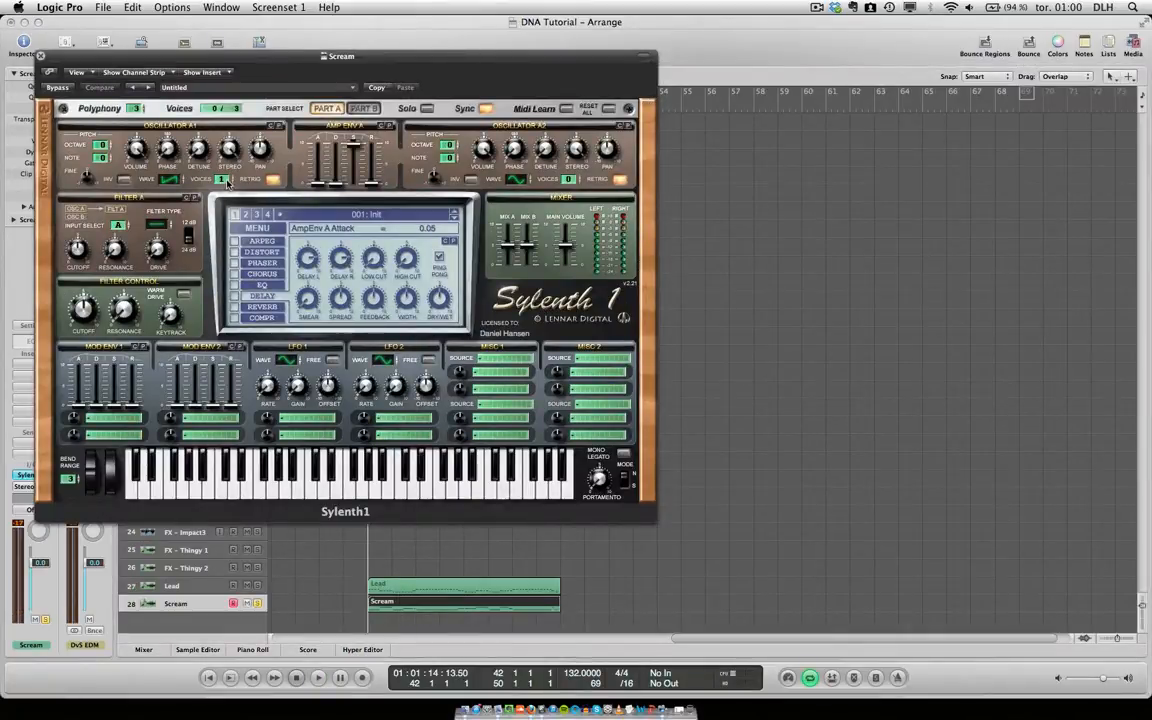
pyautogui.click(170, 182)
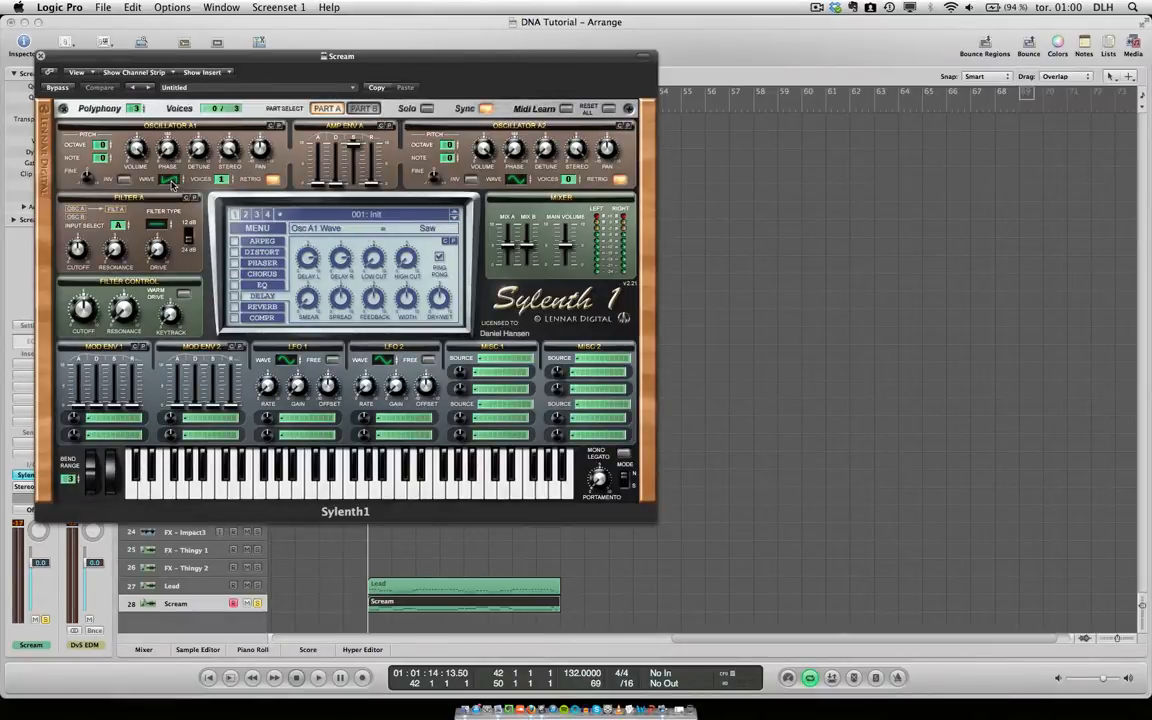
pyautogui.moveTo(224, 180); pyautogui.dragTo(218, 42)
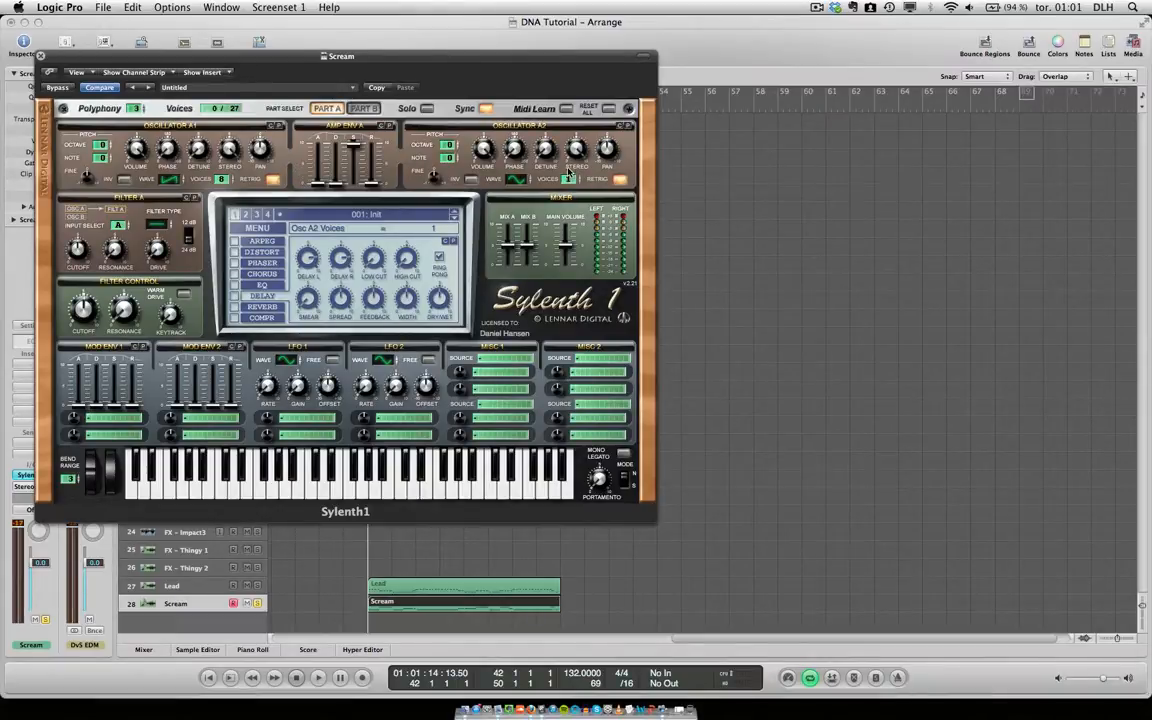
pyautogui.moveTo(568, 174); pyautogui.dragTo(566, 124)
# Set Amp Env A's attack to 1.89, raise the portamento, enable Mono Legato and audition the Scream region.
pyautogui.moveTo(321, 188); pyautogui.dragTo(316, 175)
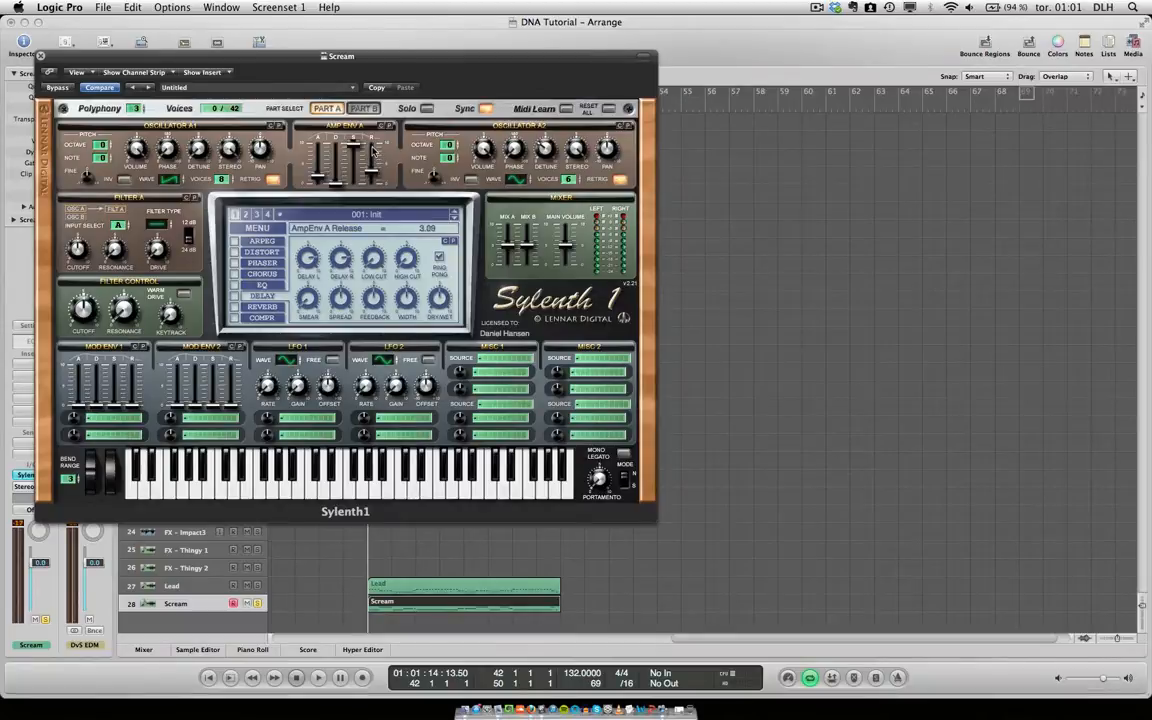
pyautogui.click(624, 482)
pyautogui.moveTo(600, 482); pyautogui.dragTo(590, 413)
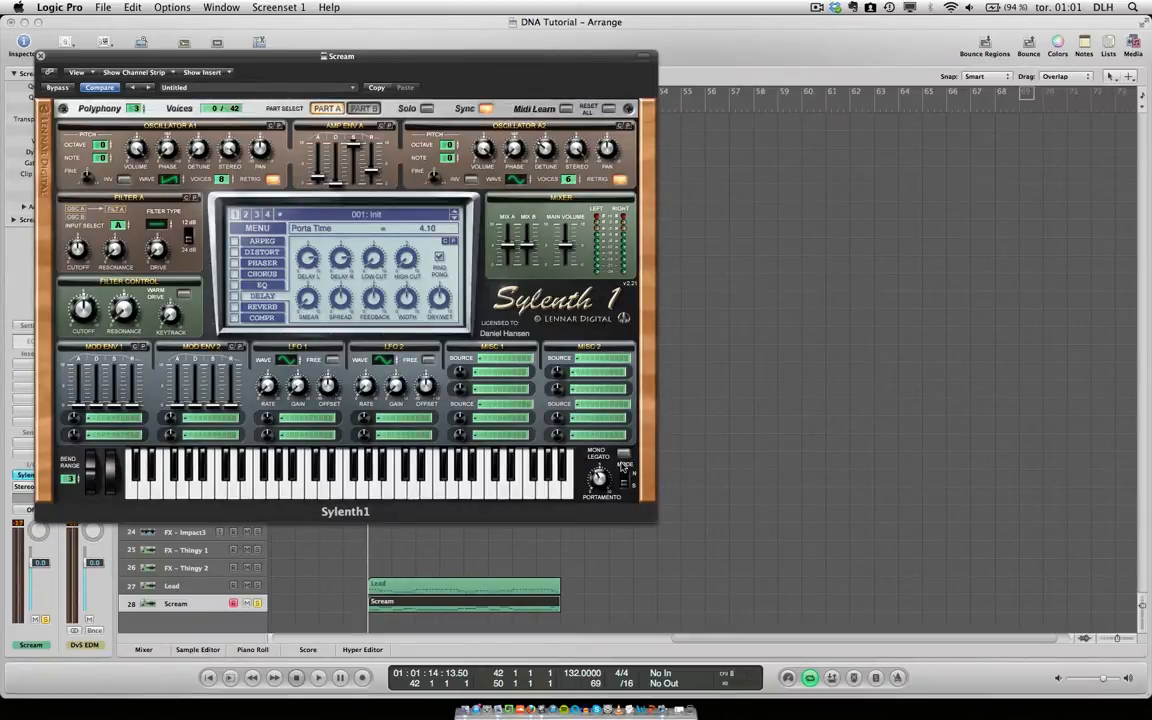
pyautogui.click(623, 456)
pyautogui.press('space')
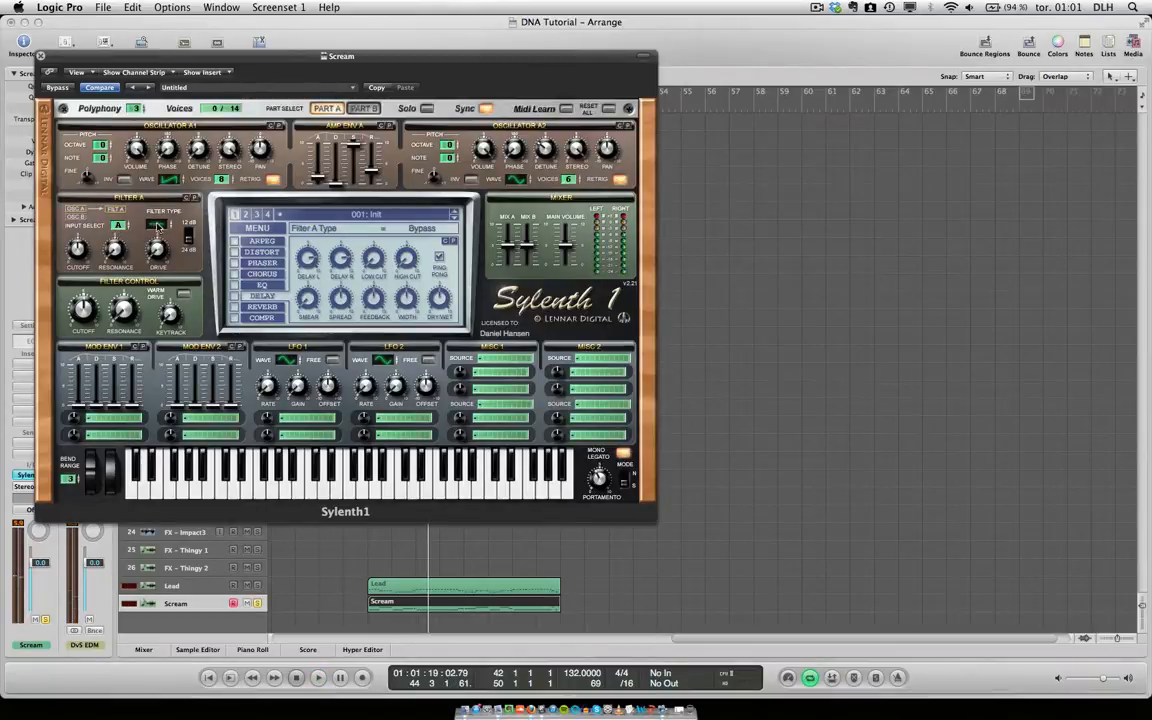
# With filter A on Lowpass and filter control resonance at 3.76, sweep the cutoff up to 21341.28 Hz during Scream playback.
pyautogui.press('space')
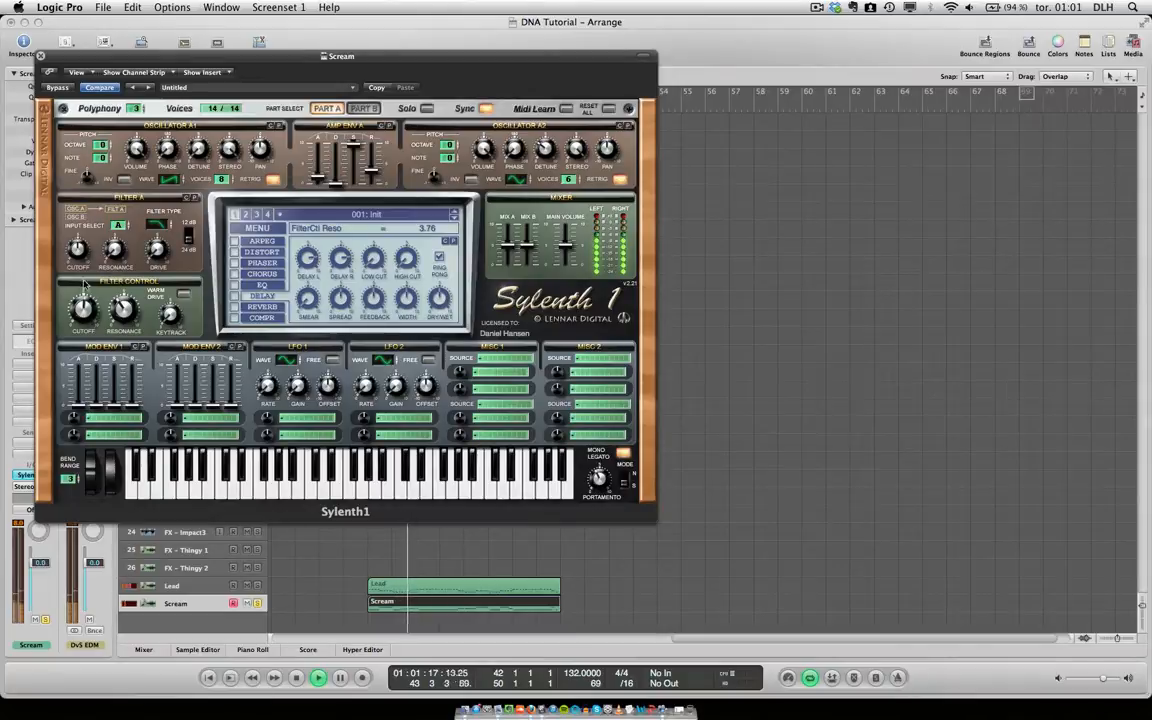
pyautogui.moveTo(84, 311); pyautogui.dragTo(84, 250)
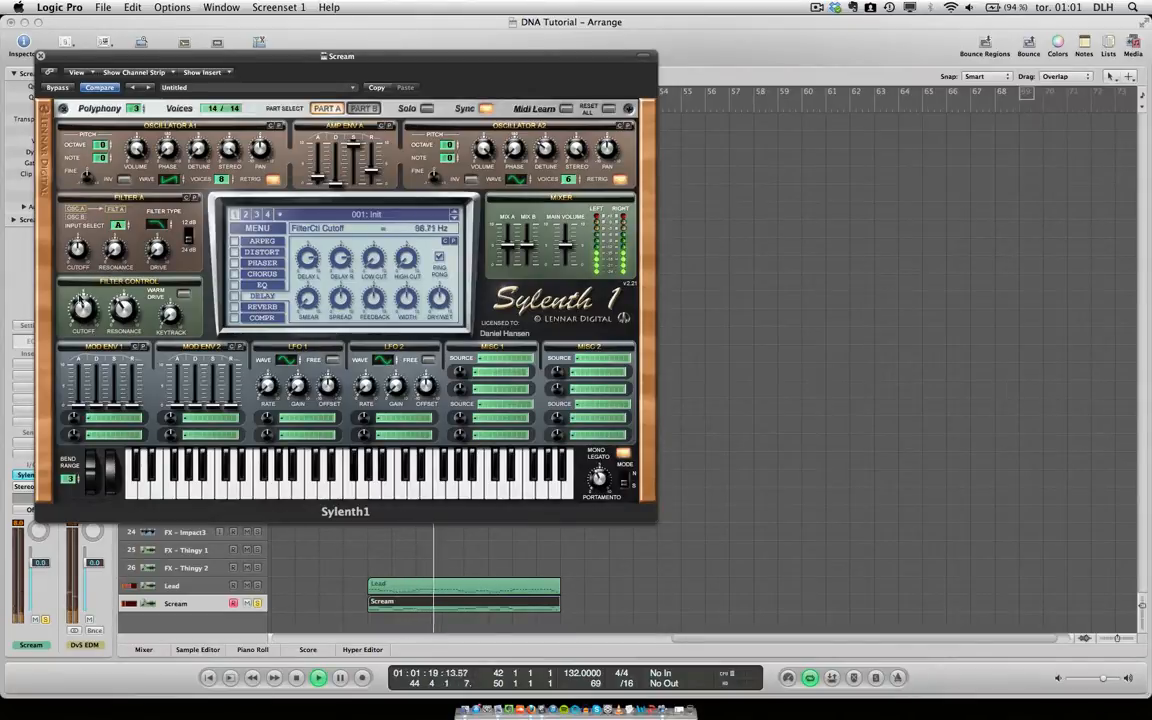
pyautogui.press('space')
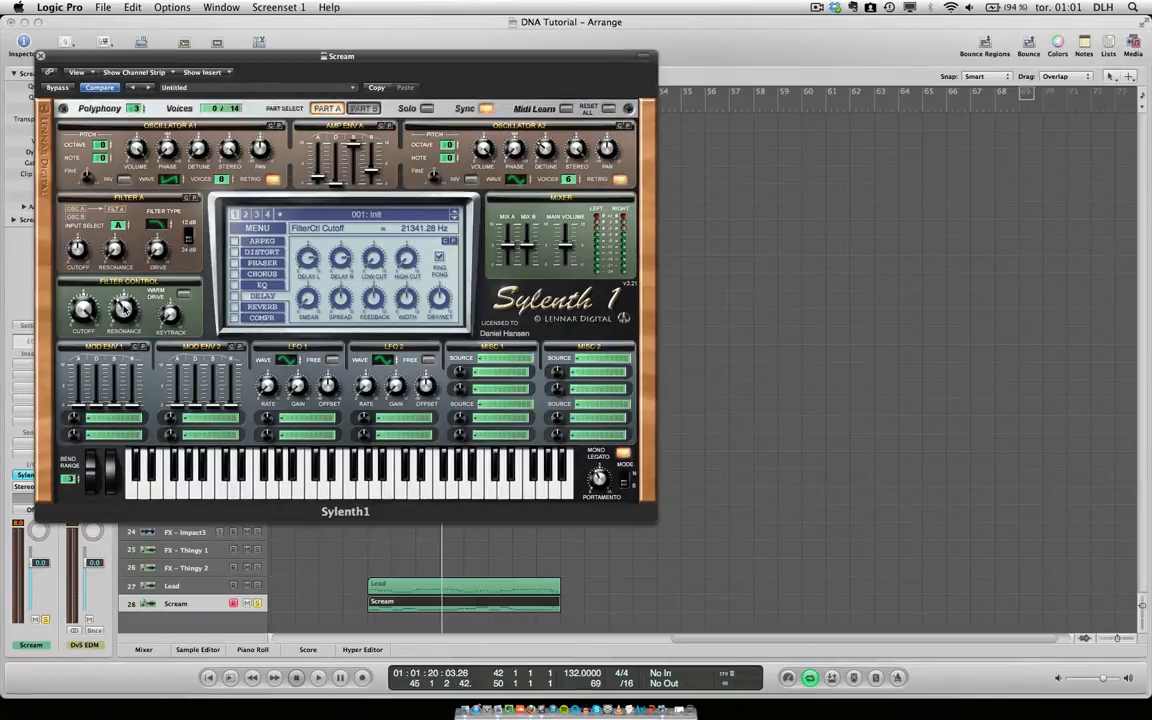
# Enable the OverDrive distortion on the Scream patch and set its amount to 10.00.
pyautogui.click(254, 253)
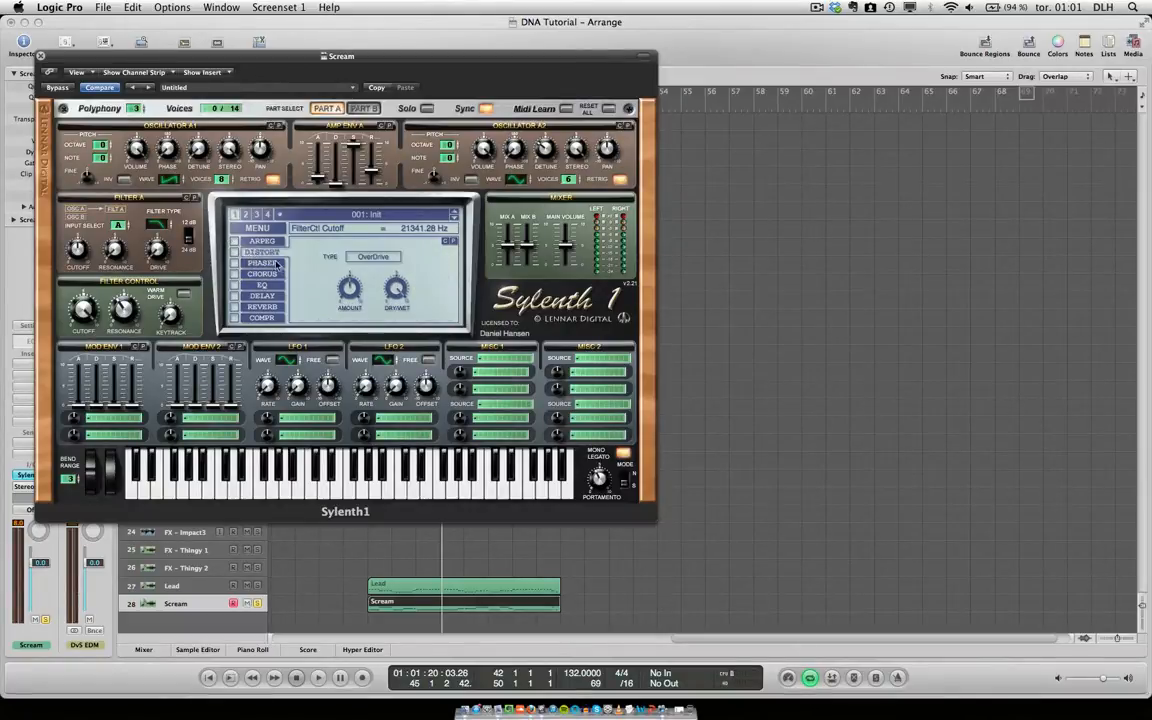
pyautogui.click(234, 252)
pyautogui.click(356, 293)
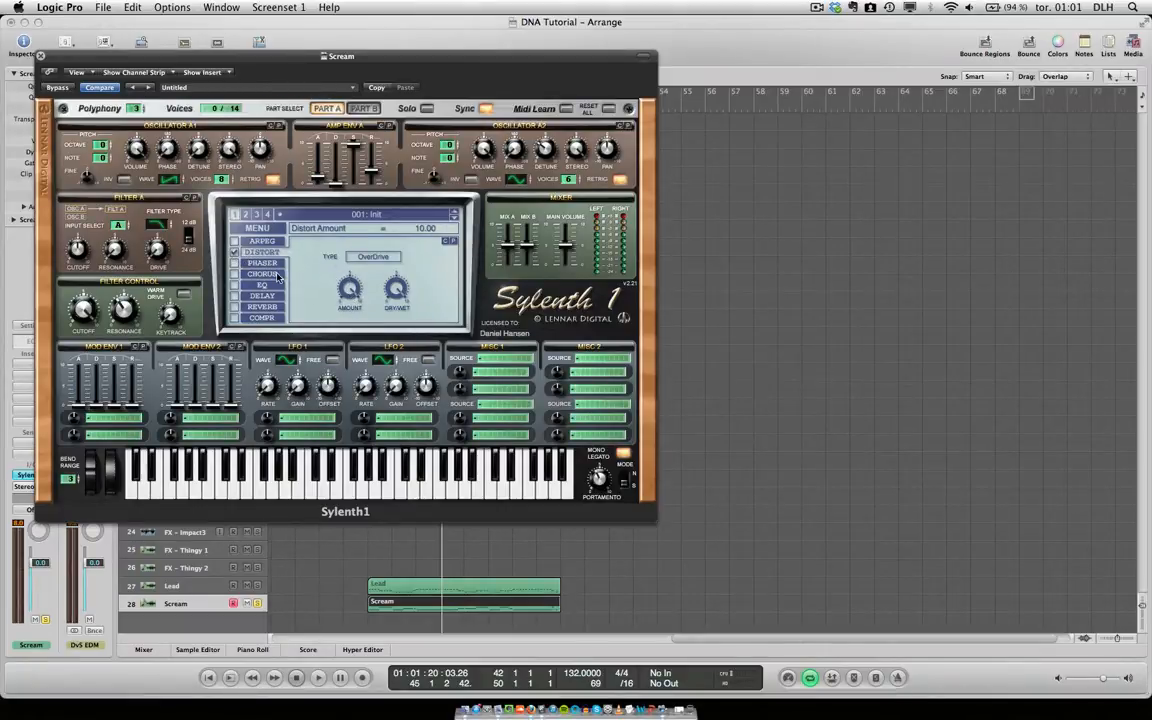
# Enable the chorus, adjust its dry/wet mix and set its delay to 12.14 ms.
pyautogui.click(234, 274)
pyautogui.click(258, 276)
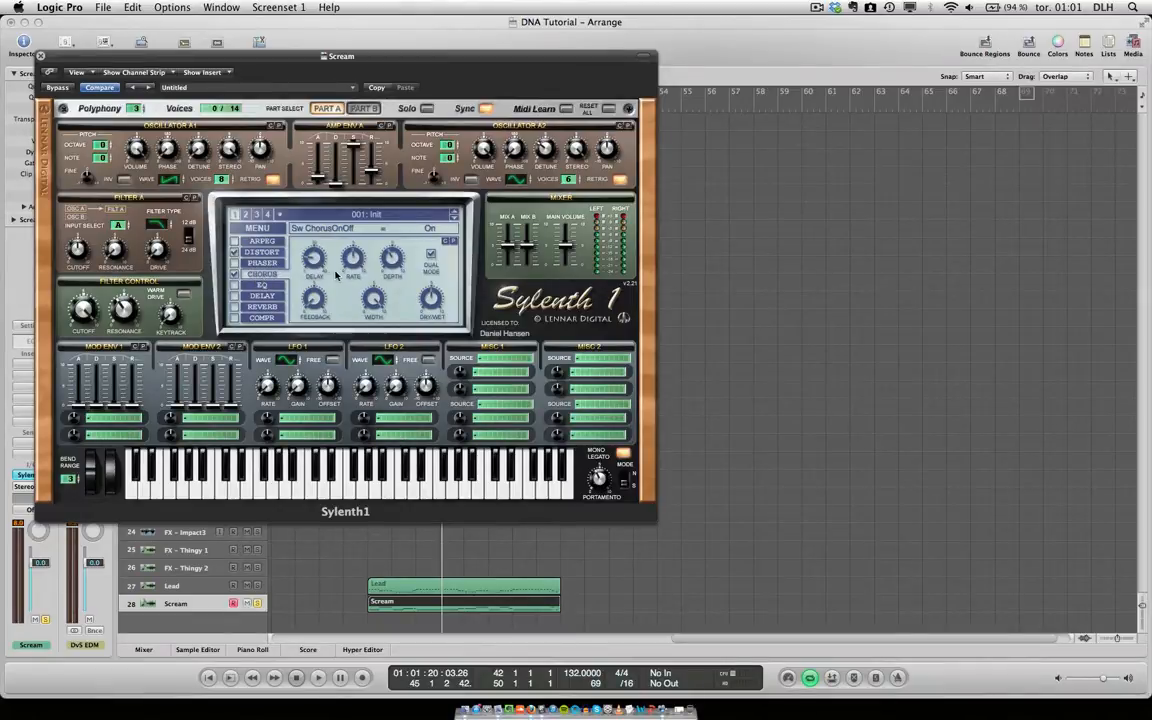
pyautogui.click(437, 293)
pyautogui.moveTo(307, 258); pyautogui.dragTo(312, 247)
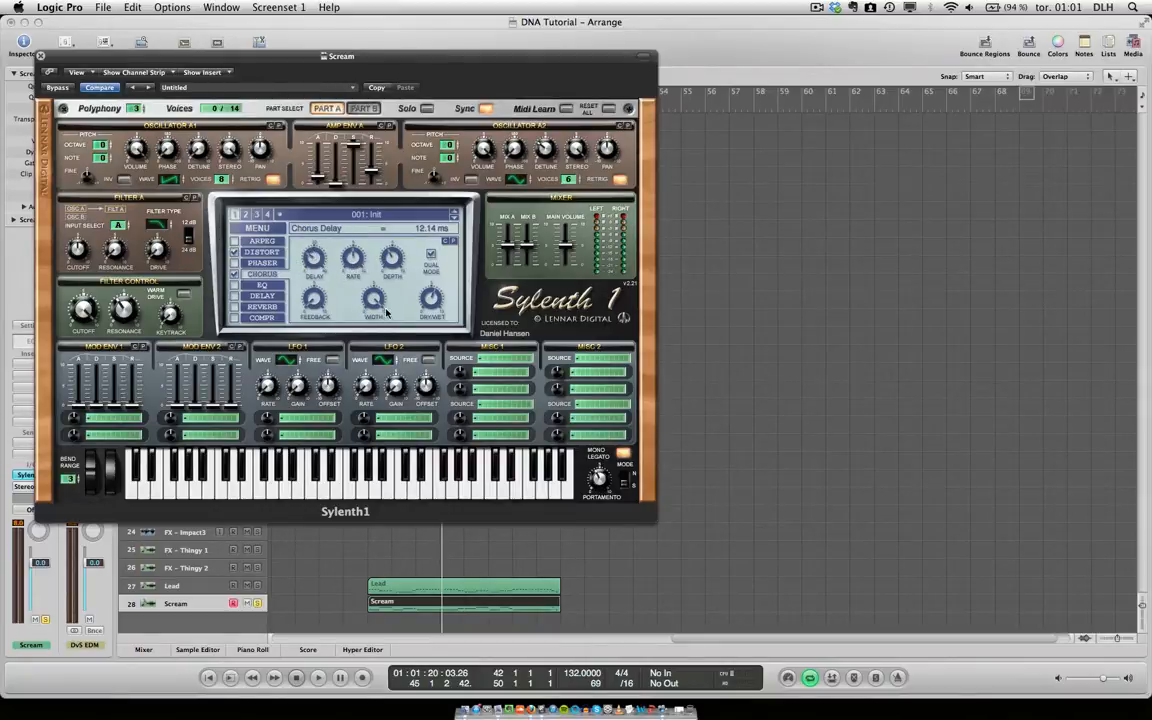
# While the Scream region plays, set the chorus depth to 44.29 % and sweep the filter control cutoff up to 21341.28 Hz.
pyautogui.press('space')
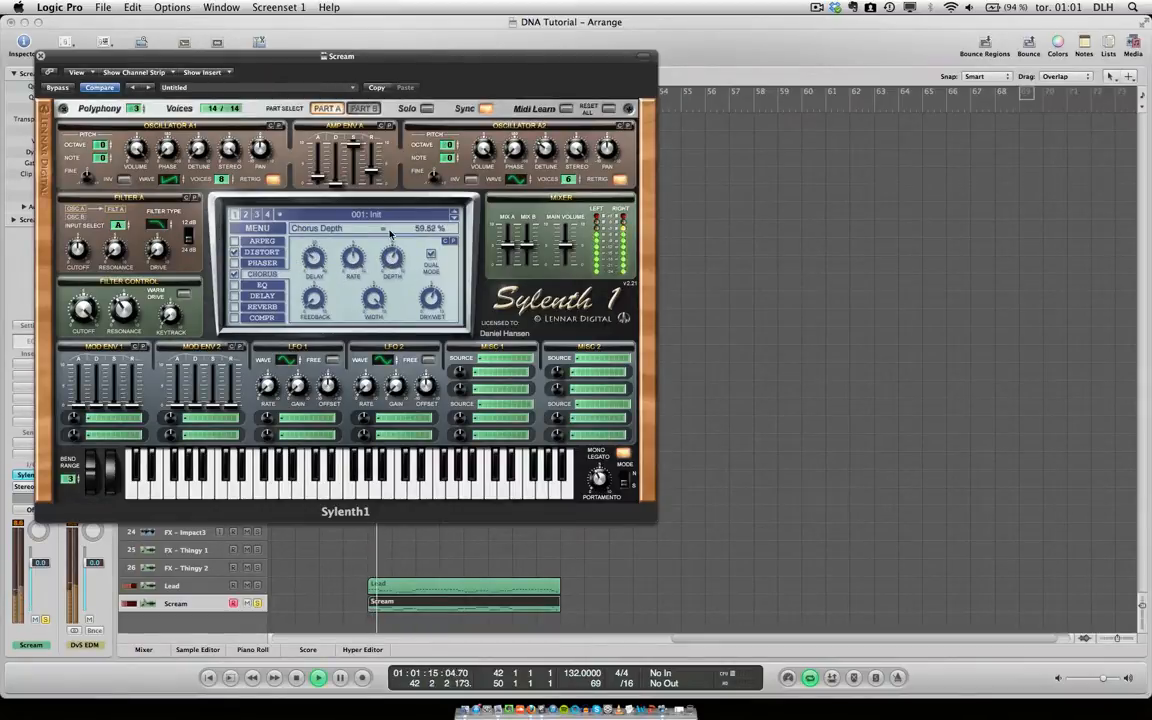
pyautogui.click(391, 258)
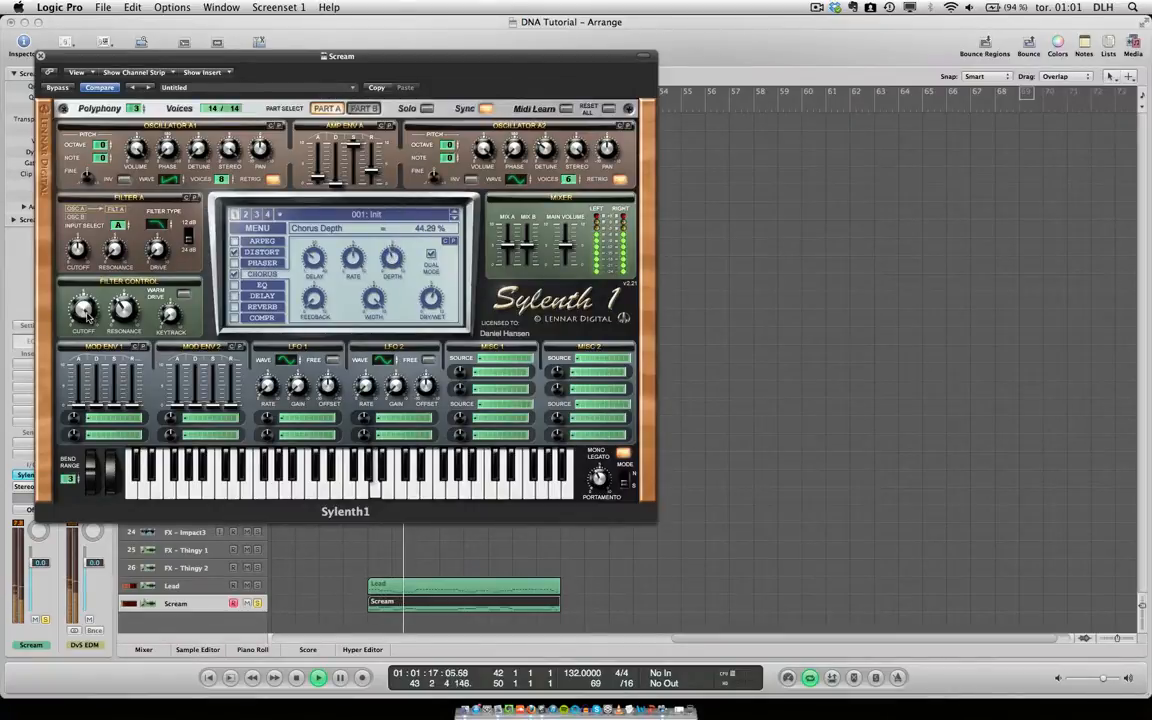
pyautogui.moveTo(82, 309); pyautogui.dragTo(82, 225)
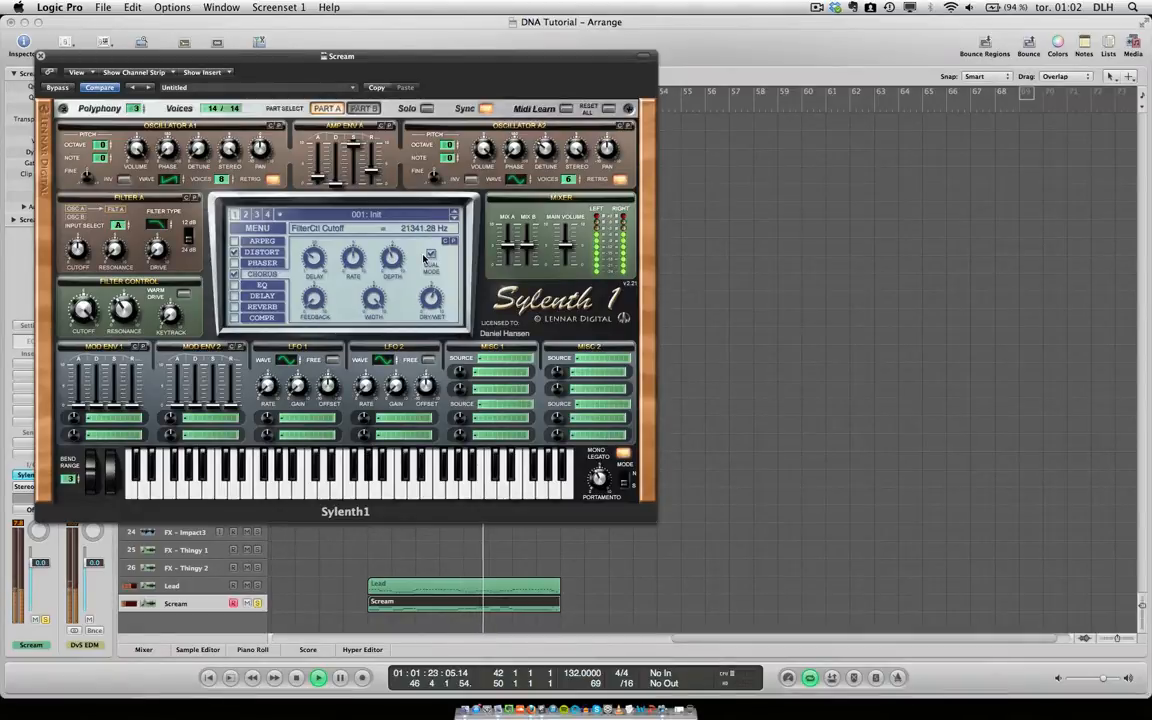
pyautogui.press('space')
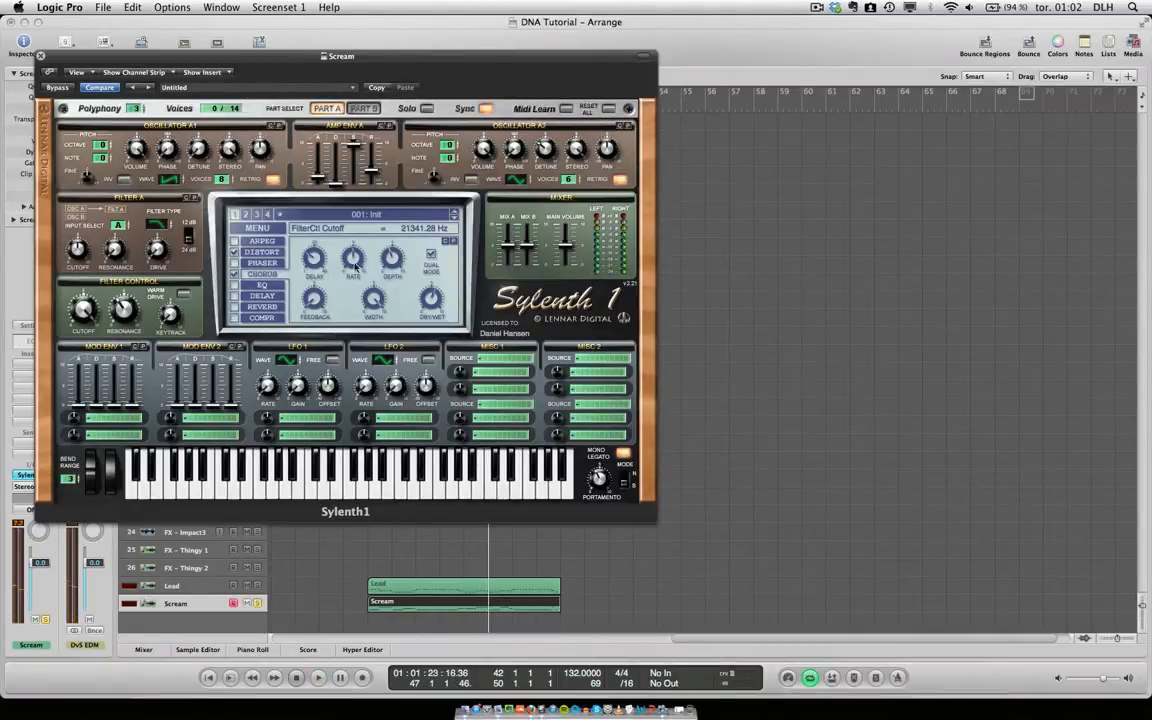
# Enable the Scream patch's EQ, set the bass to 2.36 dB and adjust the bass frequency, treble and treble frequency.
pyautogui.click(234, 285)
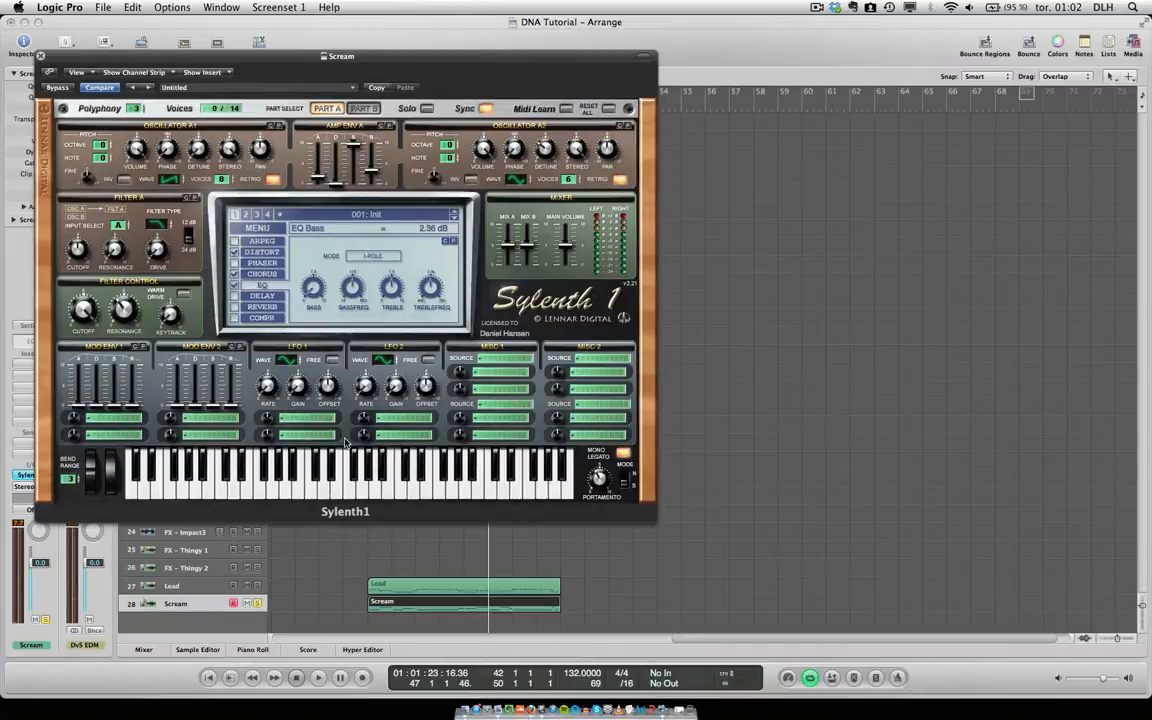
pyautogui.click(351, 285)
pyautogui.click(392, 290)
pyautogui.click(431, 290)
# Enable the delay and reverb, and set the reverb's dry/wet to 55.71 % while the Scream region plays.
pyautogui.click(236, 298)
pyautogui.click(257, 310)
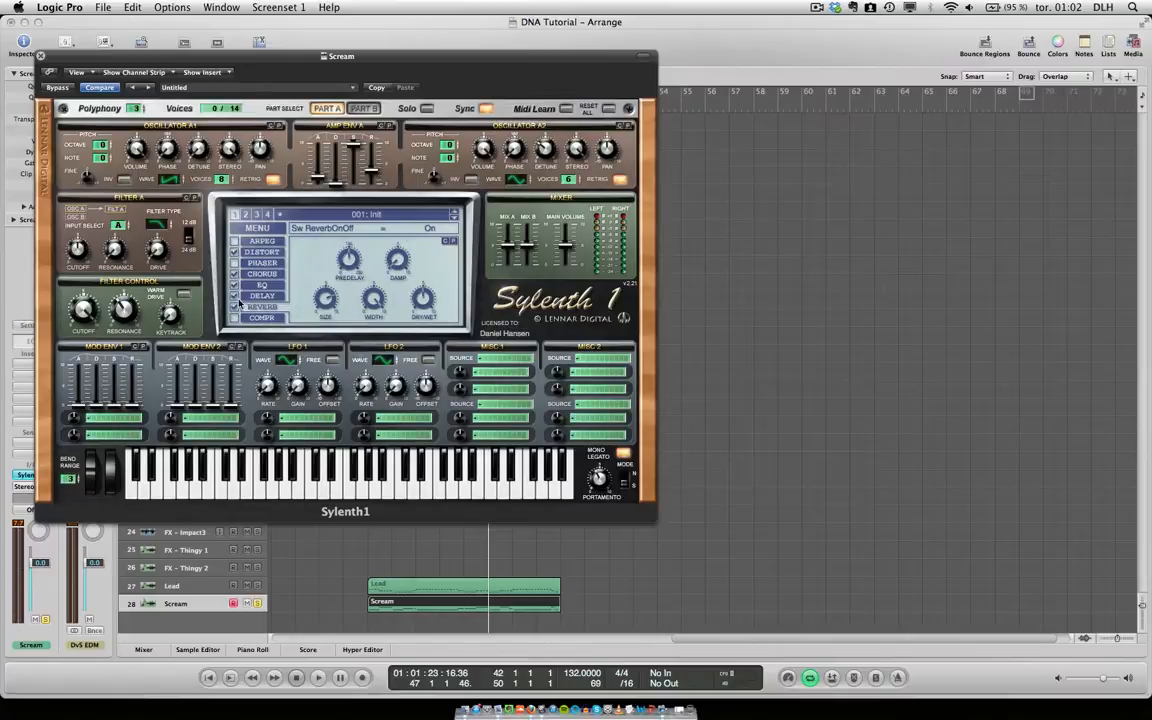
pyautogui.press('space')
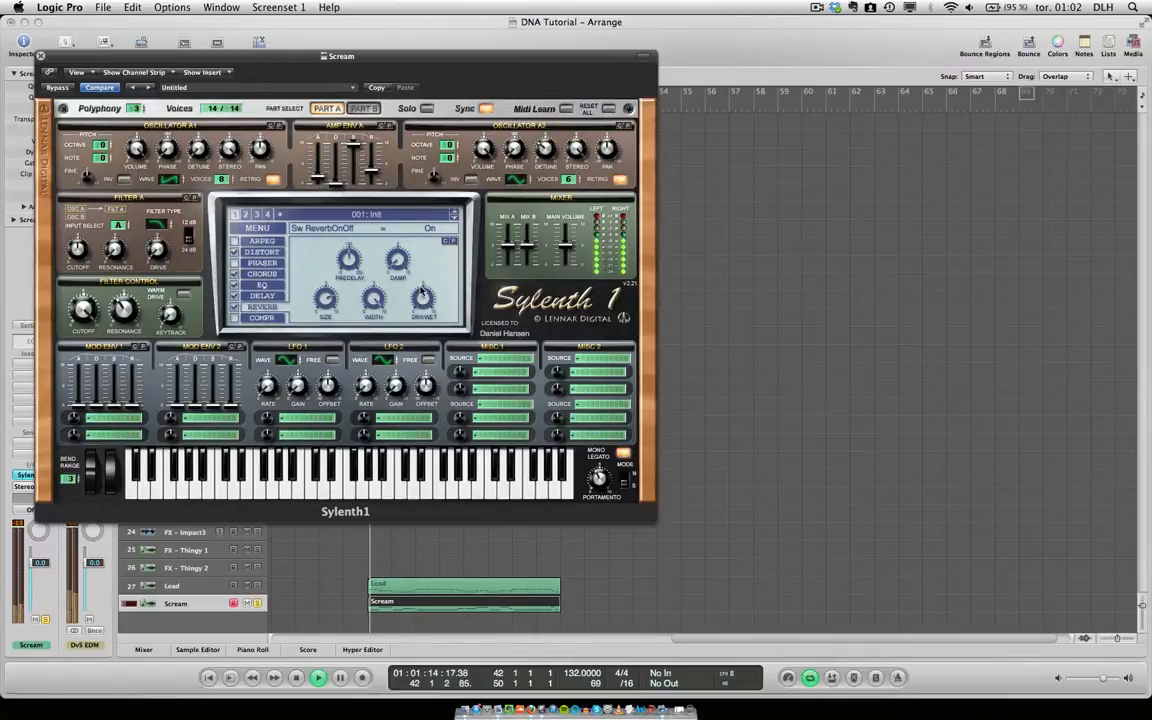
pyautogui.click(423, 303)
pyautogui.moveTo(422, 282); pyautogui.dragTo(422, 288)
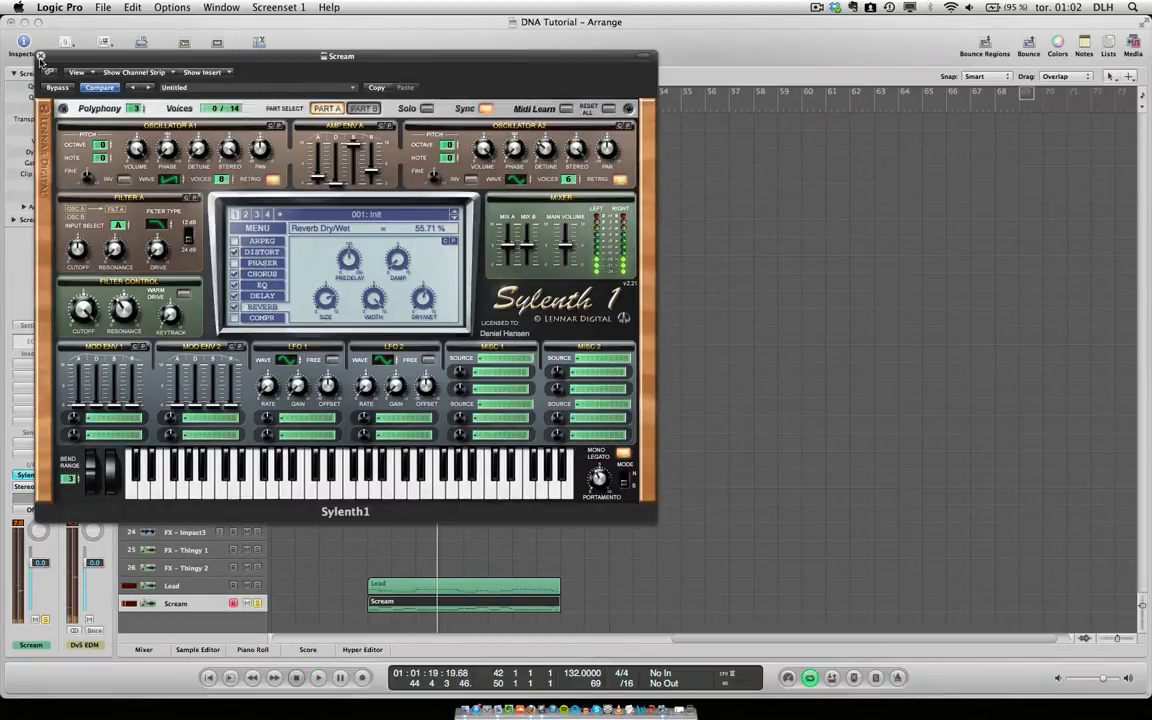
# Close the synth window, audition the Lead and Scream tracks soloed together and switch off solo on both.
pyautogui.click(41, 55)
pyautogui.press('space')
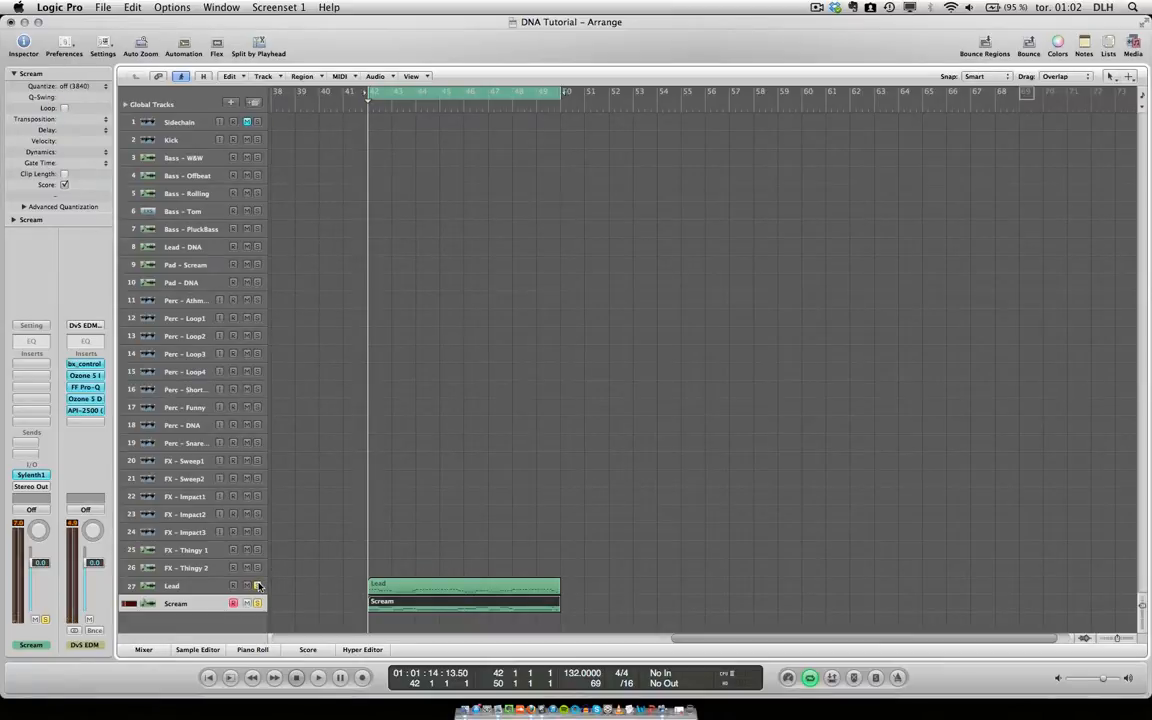
pyautogui.press('space')
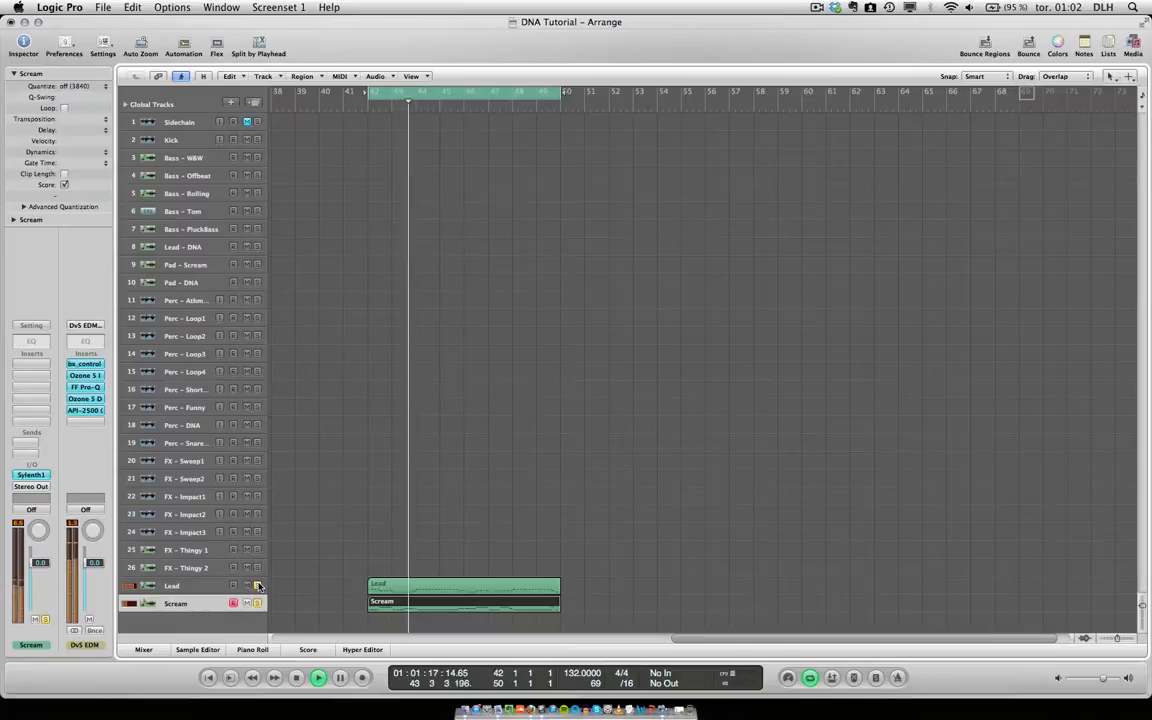
pyautogui.press('space')
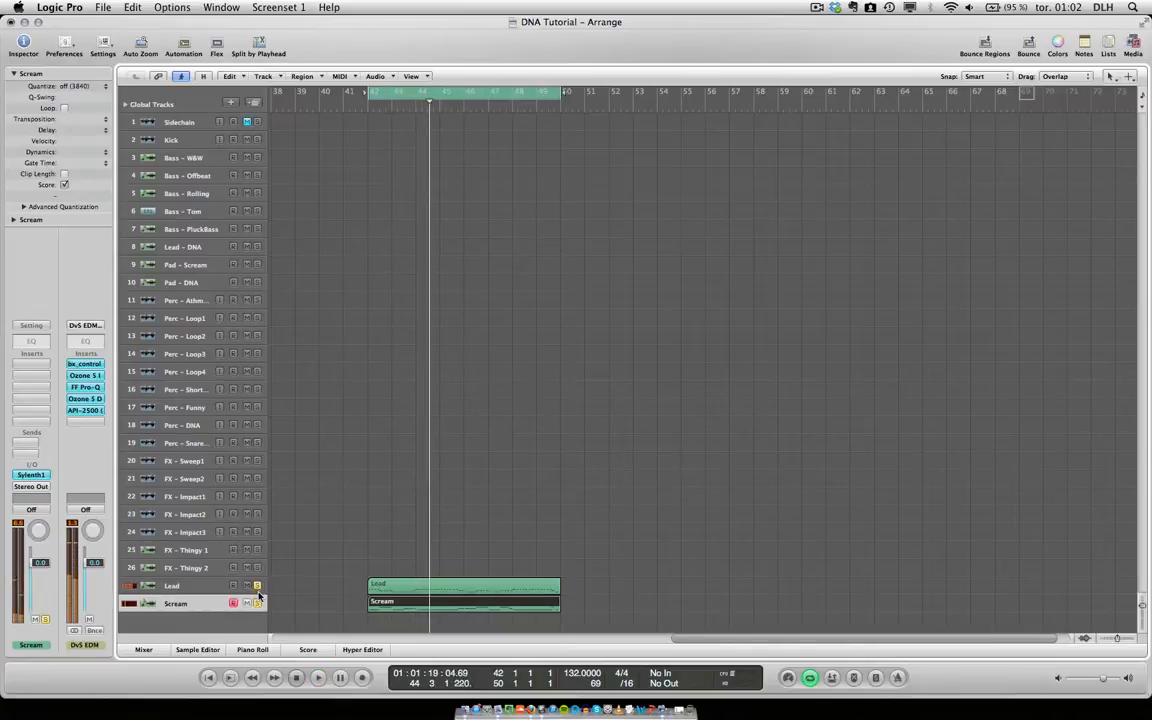
pyautogui.click(257, 587)
pyautogui.click(258, 604)
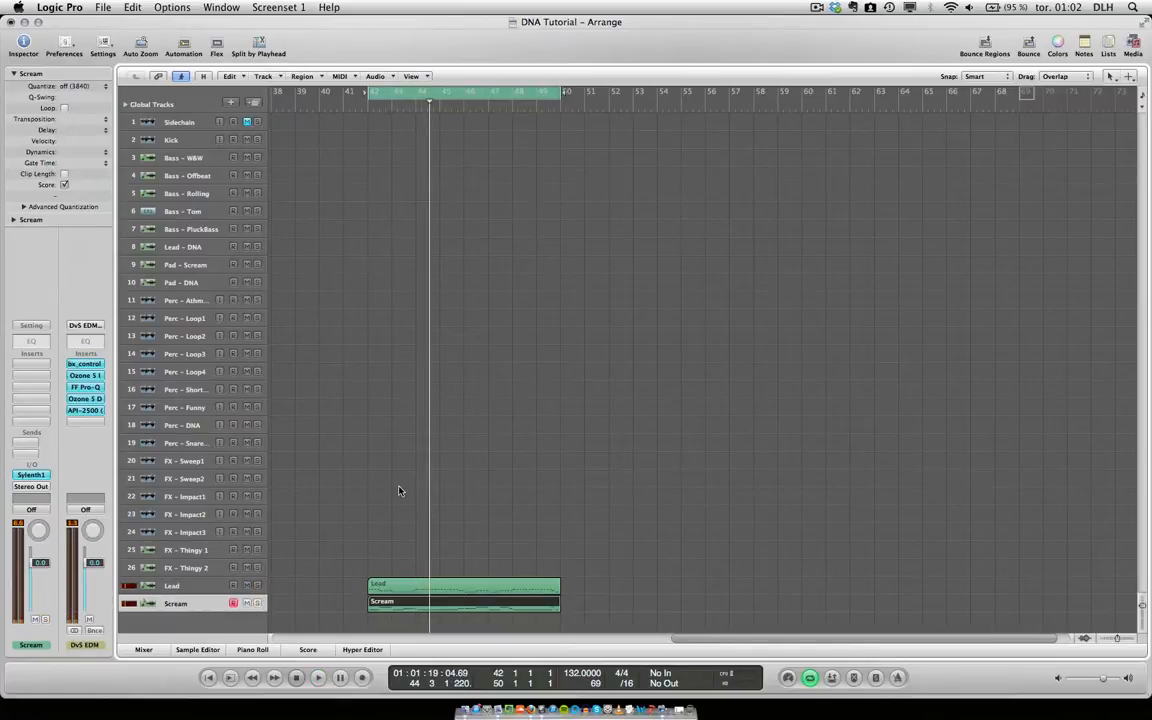
# Turn off cycle mode and play the full arrangement from bar 10, using solo to audition the Lead – DNA, Pad – Scream and Pad – DNA tracks.
pyautogui.press('c')
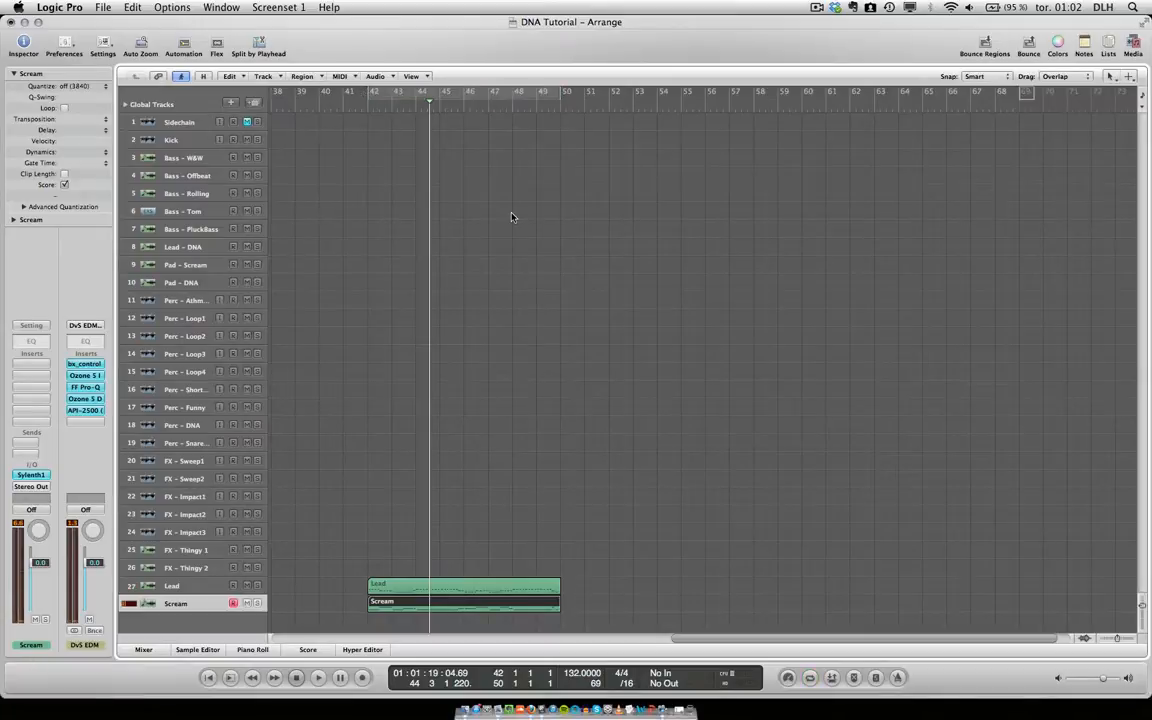
pyautogui.press('z')
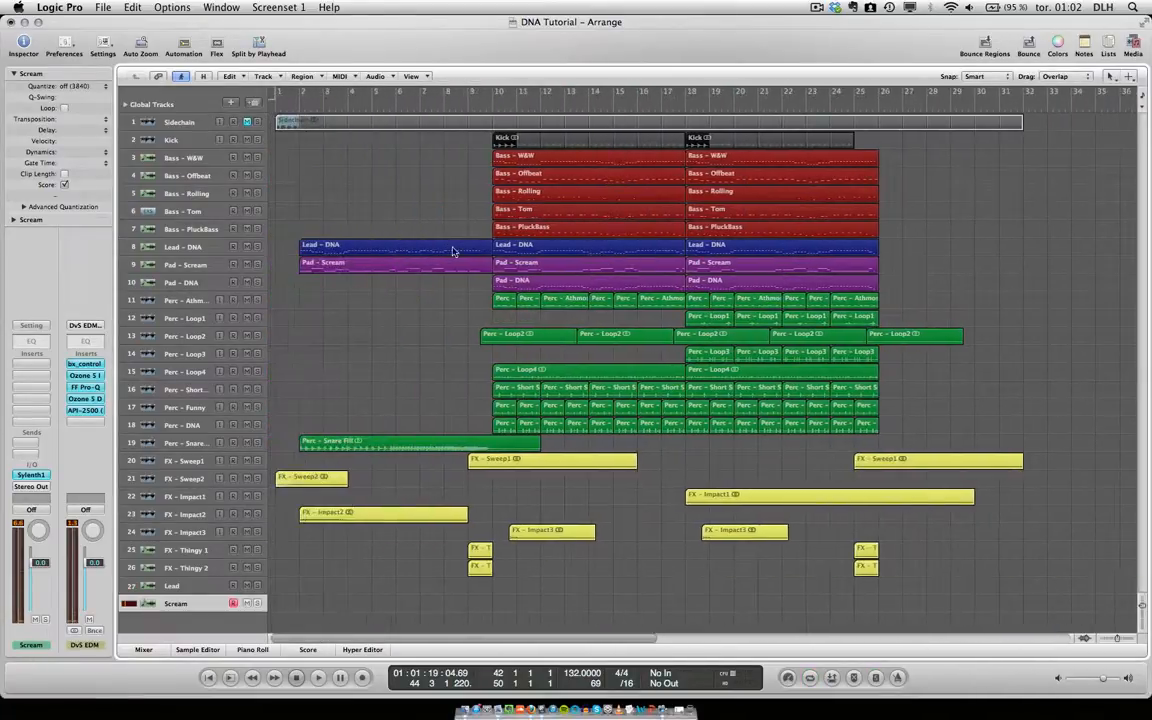
pyautogui.click(492, 95)
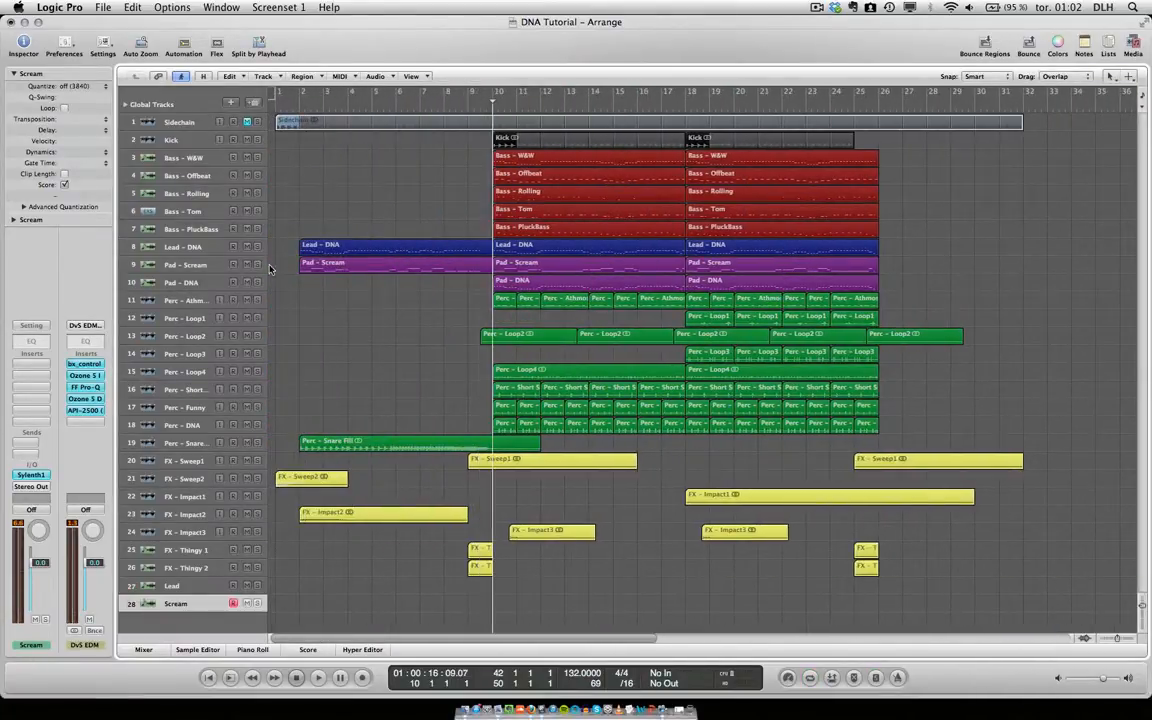
pyautogui.moveTo(258, 283); pyautogui.dragTo(257, 253)
pyautogui.press('space')
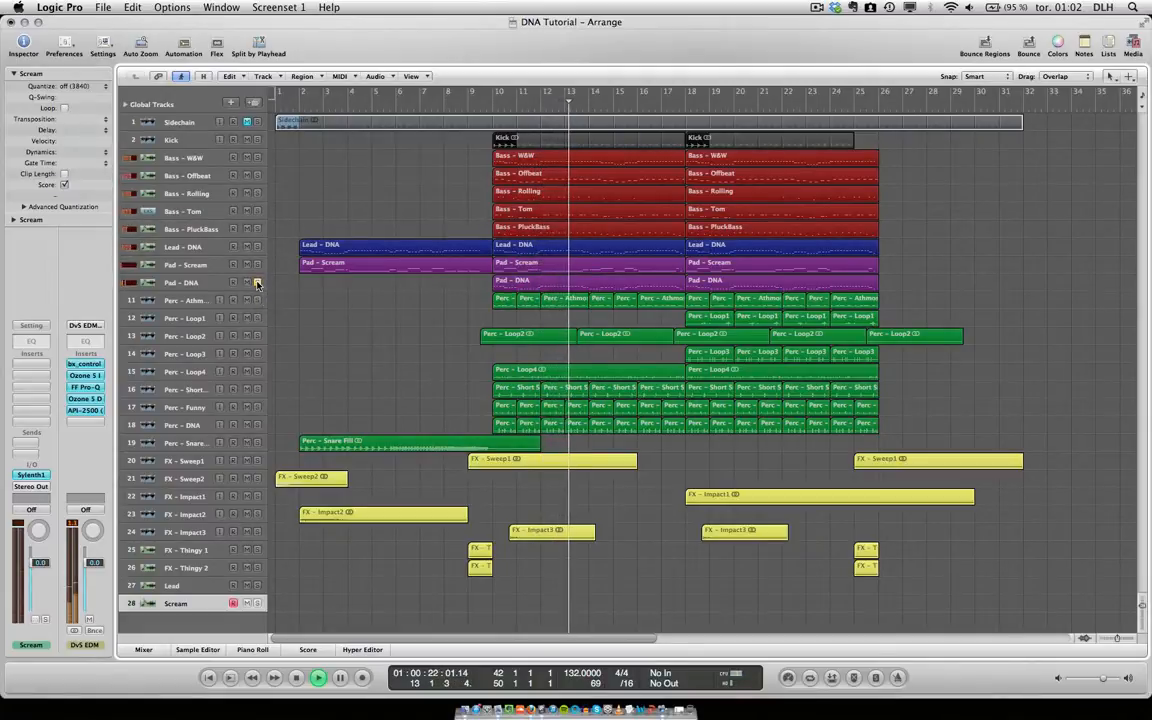
pyautogui.press('space')
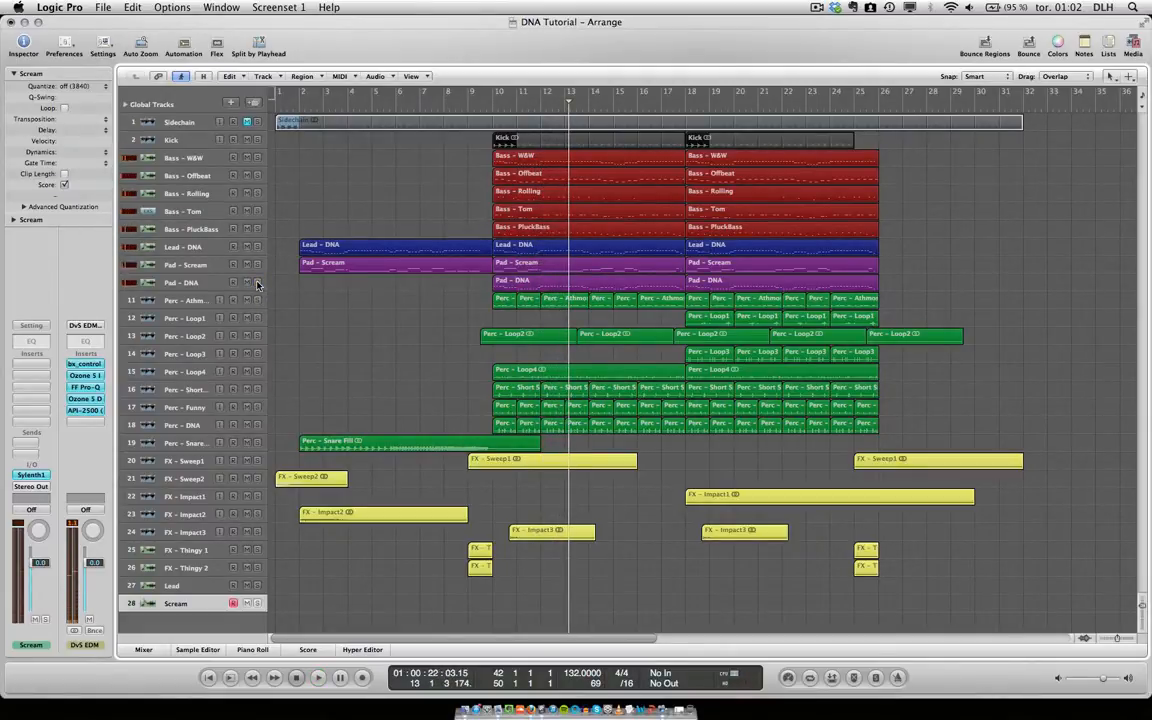
# Examine and compare the insert effects on the Lead – DNA, Pad – Scream and Pad – DNA tracks, ending on Lead – DNA.
pyautogui.click(182, 247)
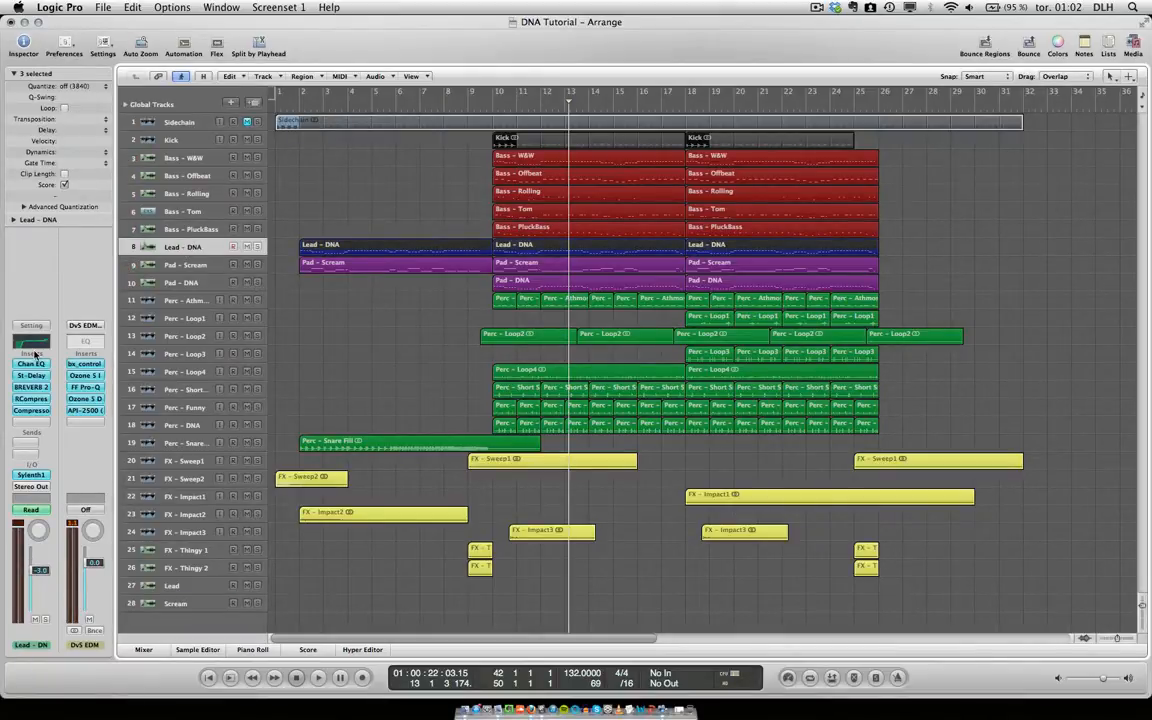
pyautogui.press('Down')
pyautogui.press('Down')
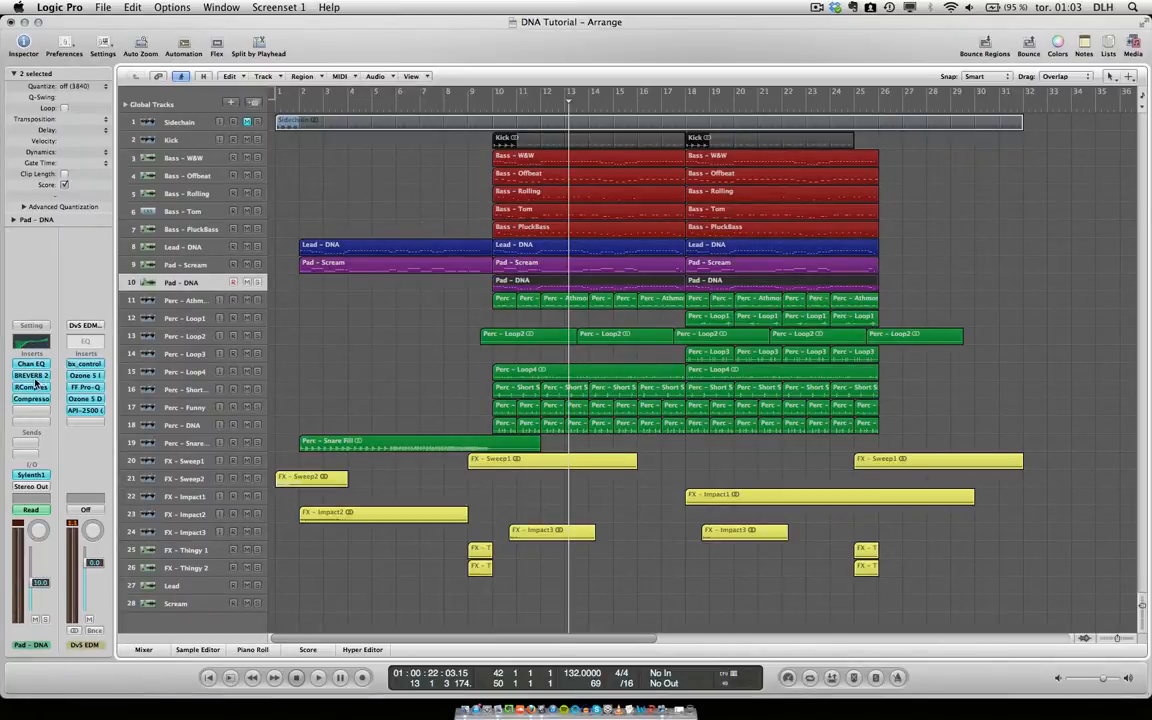
pyautogui.press('Up')
pyautogui.press('Down')
pyautogui.press('Up')
pyautogui.press('Up')
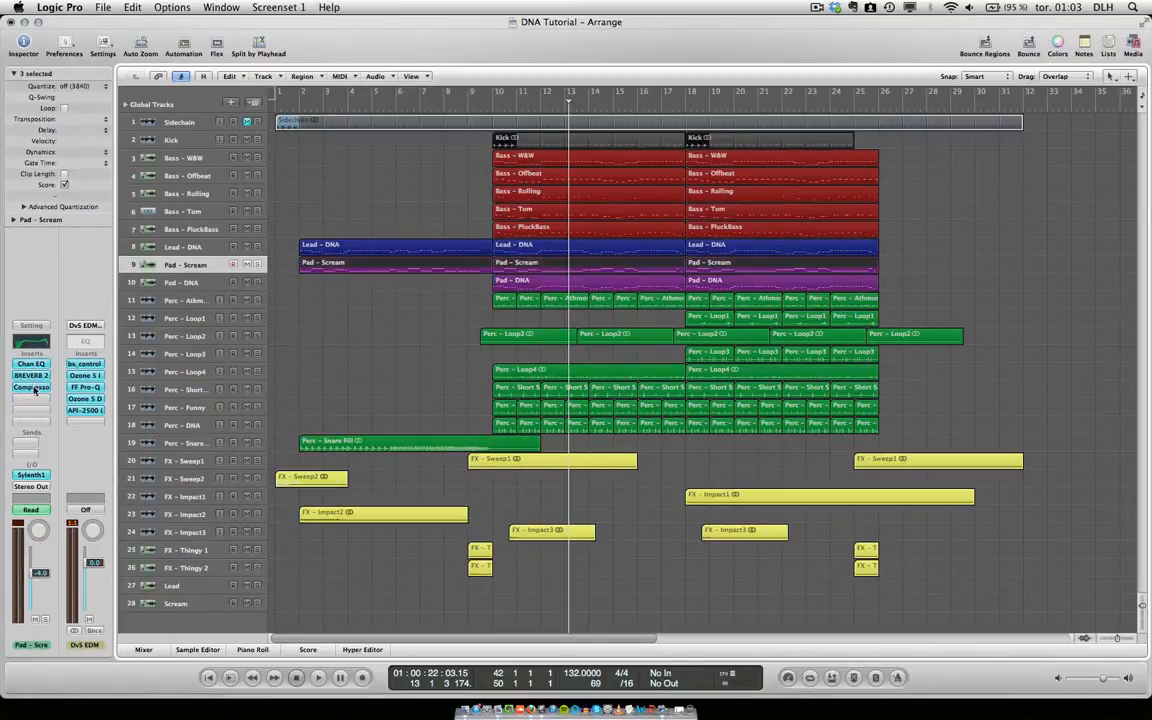
pyautogui.press('Down')
pyautogui.press('Down')
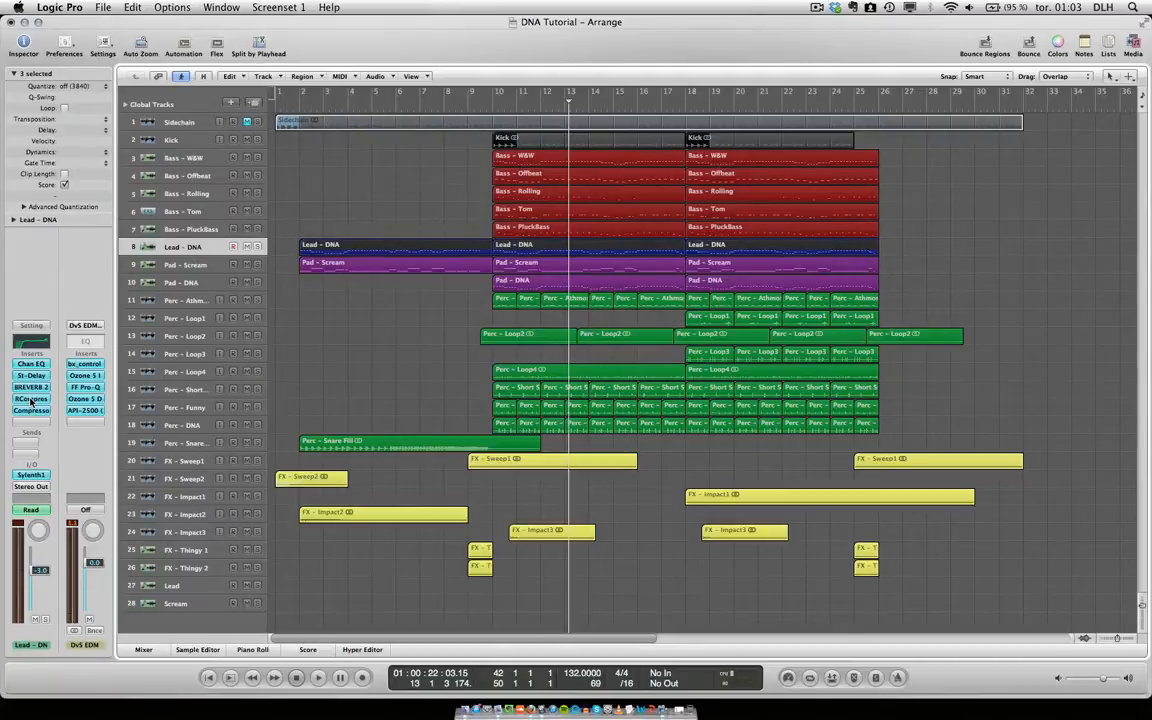
# Move the playhead back to bar 12 with the Lead – DNA track selected.
pyautogui.press(',')
pyautogui.press(',')
pyautogui.press(',')
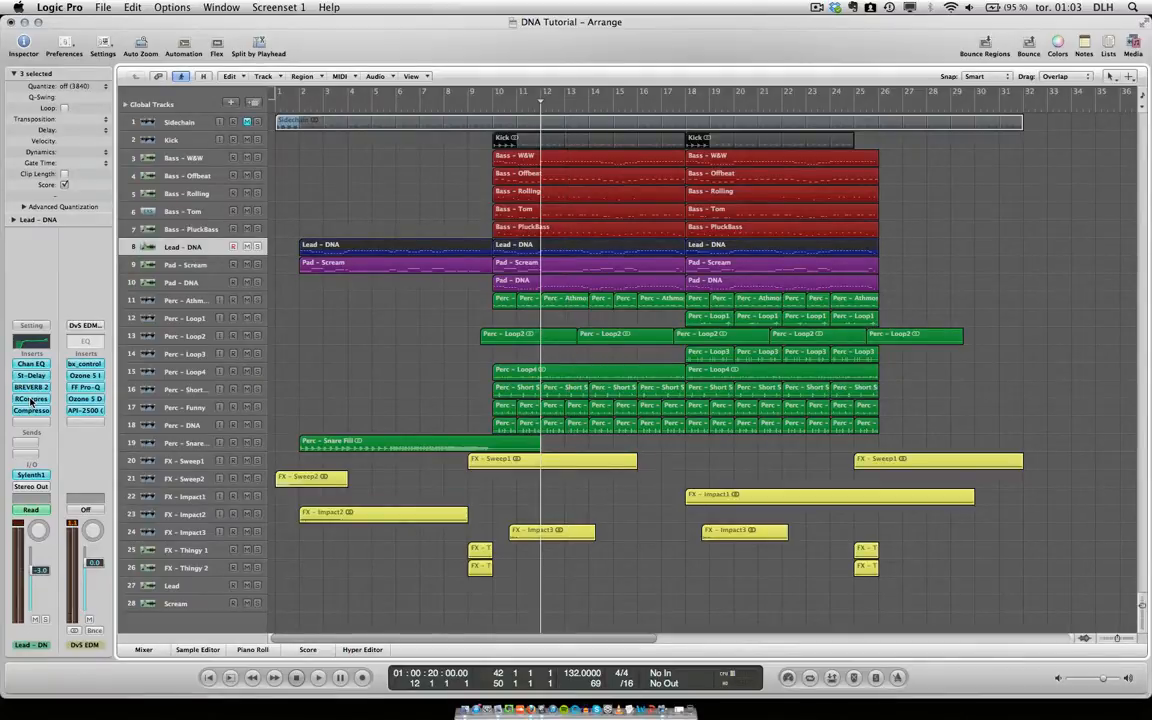